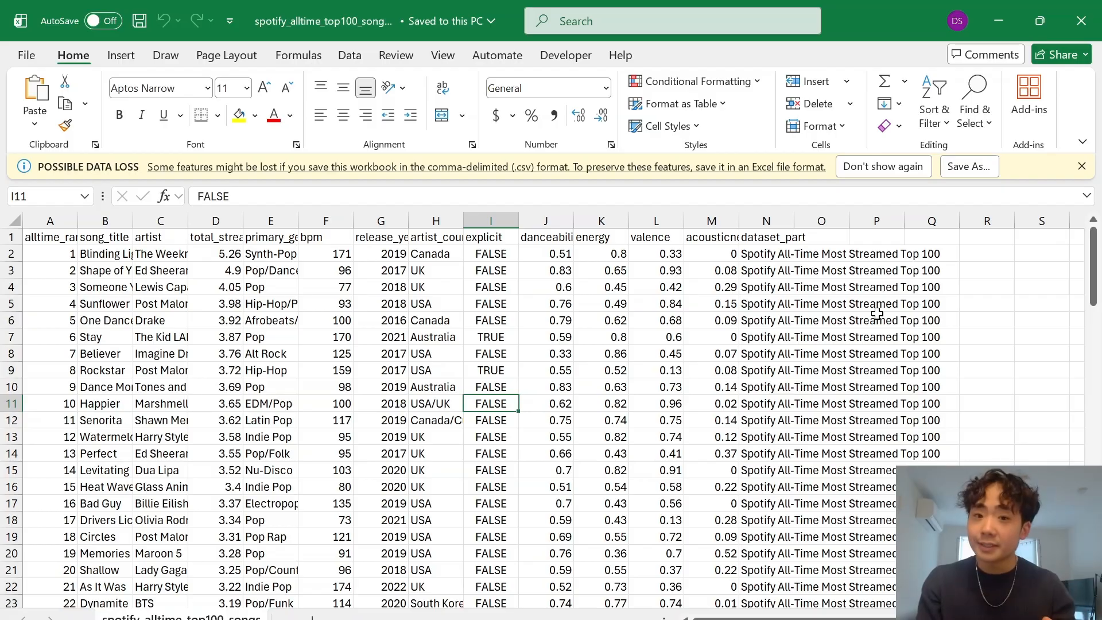
pyautogui.press('Left')
pyautogui.press('Left')
pyautogui.press('Left')
pyautogui.press('Left')
pyautogui.press('Up')
pyautogui.press('Up')
pyautogui.press('Up')
pyautogui.press('Up')
pyautogui.press('Up')
pyautogui.press('Up')
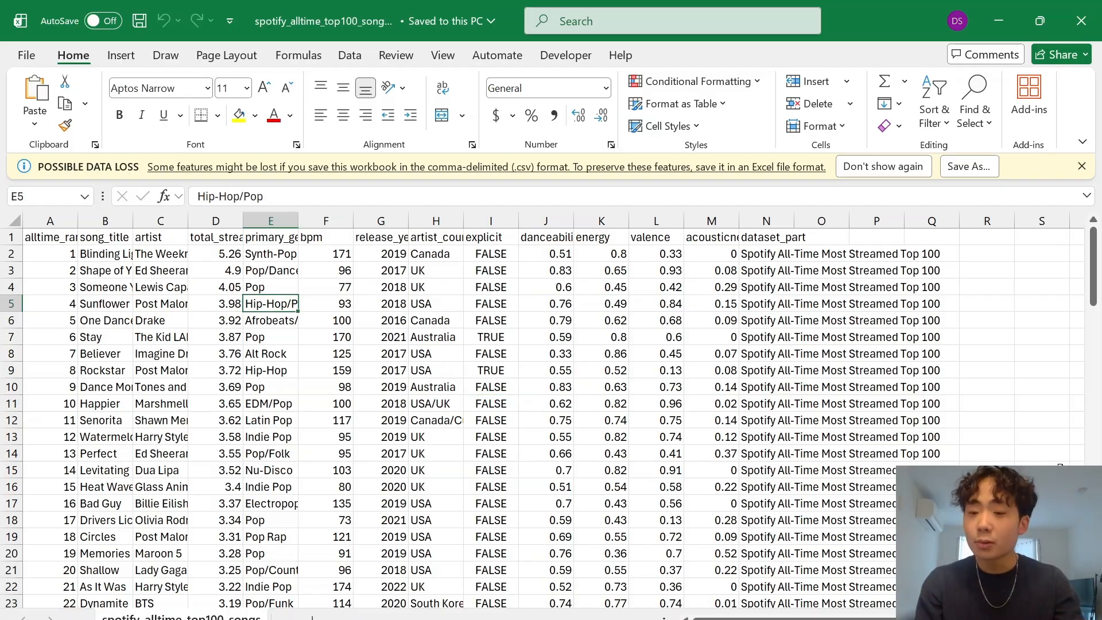
# Save a copy of spotify_alltime_top100_songs in the Pivot-tables-spotify folder as an Excel Workbook (*.xlsx).
pyautogui.click(26, 55)
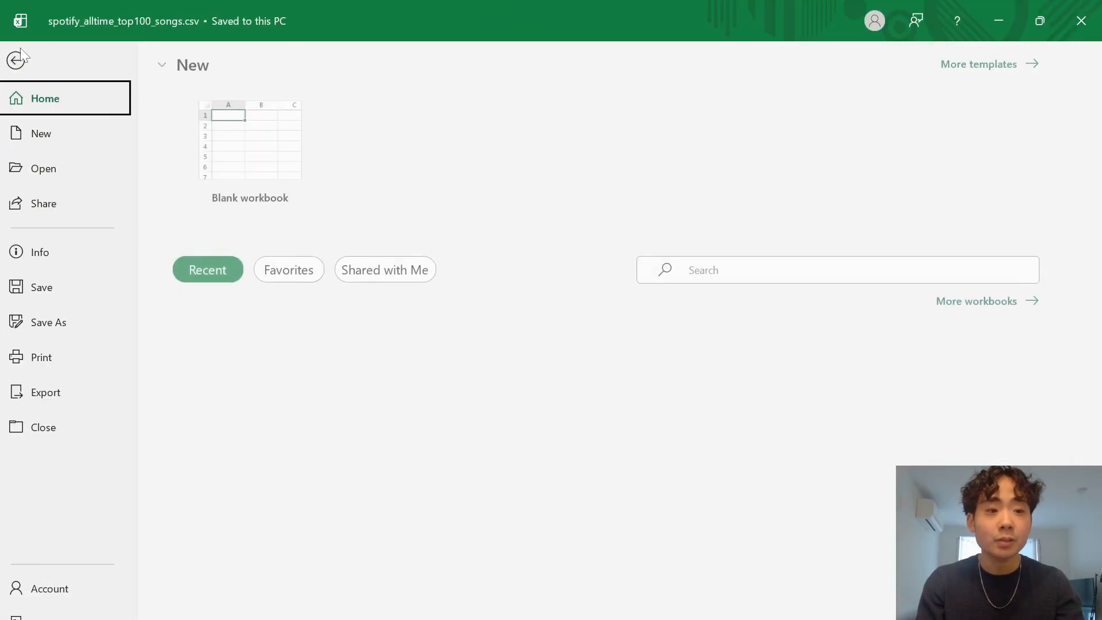
pyautogui.click(57, 394)
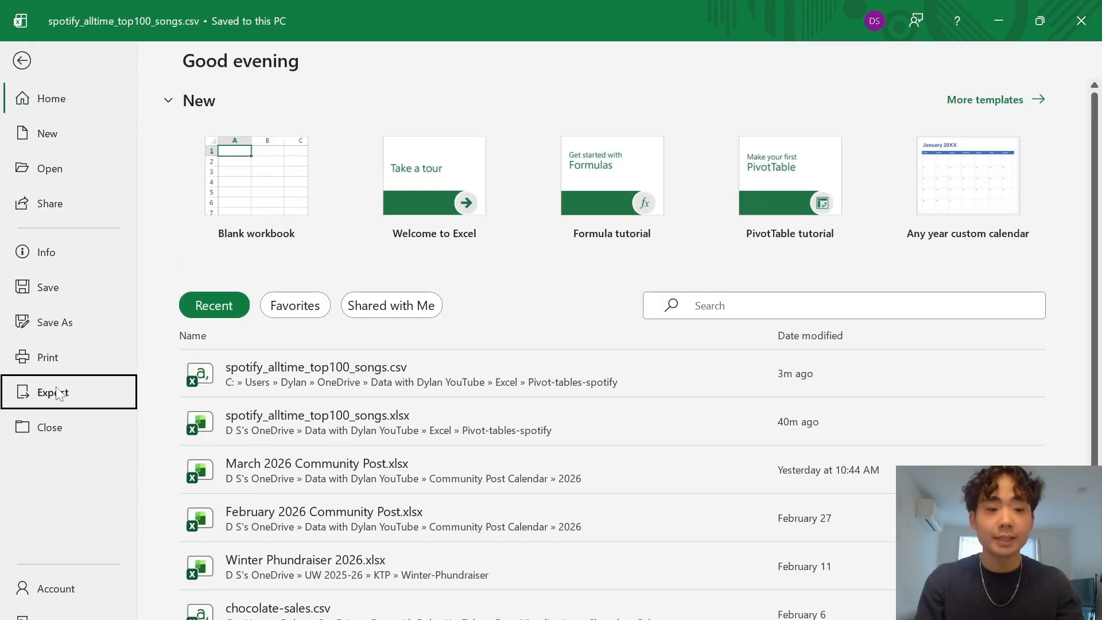
pyautogui.click(60, 323)
pyautogui.click(216, 413)
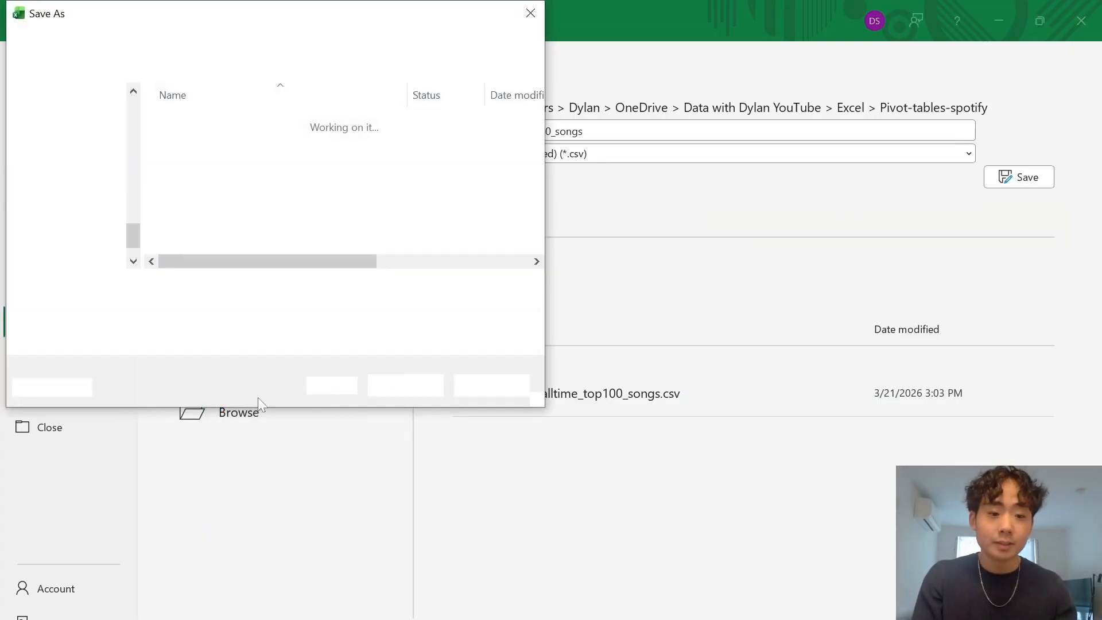
pyautogui.moveTo(308, 25); pyautogui.dragTo(560, 57)
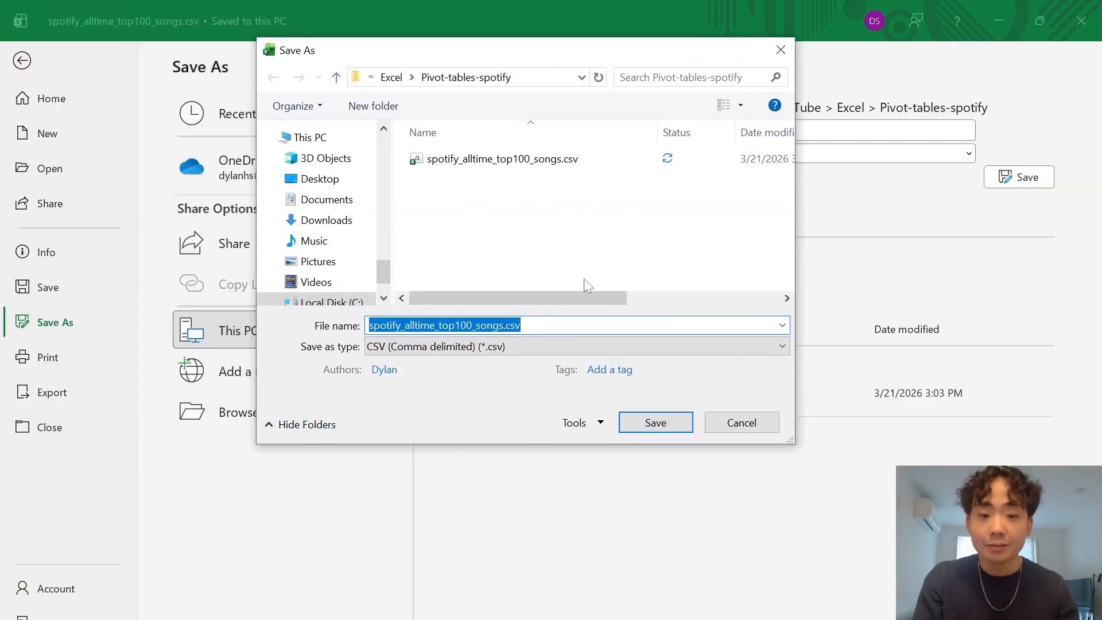
pyautogui.click(520, 346)
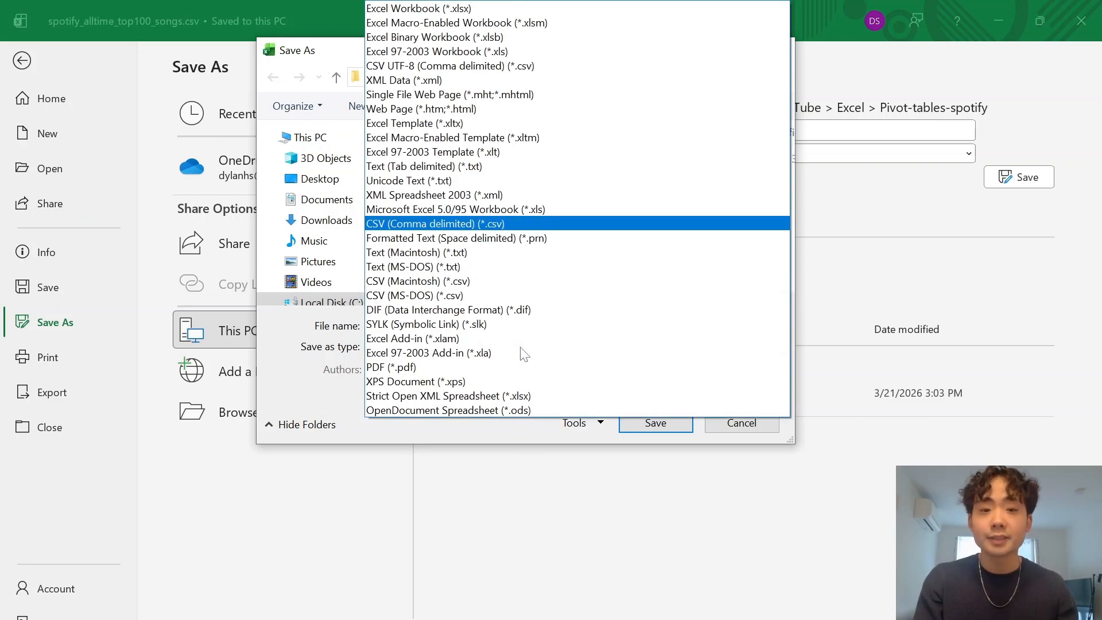
pyautogui.click(457, 8)
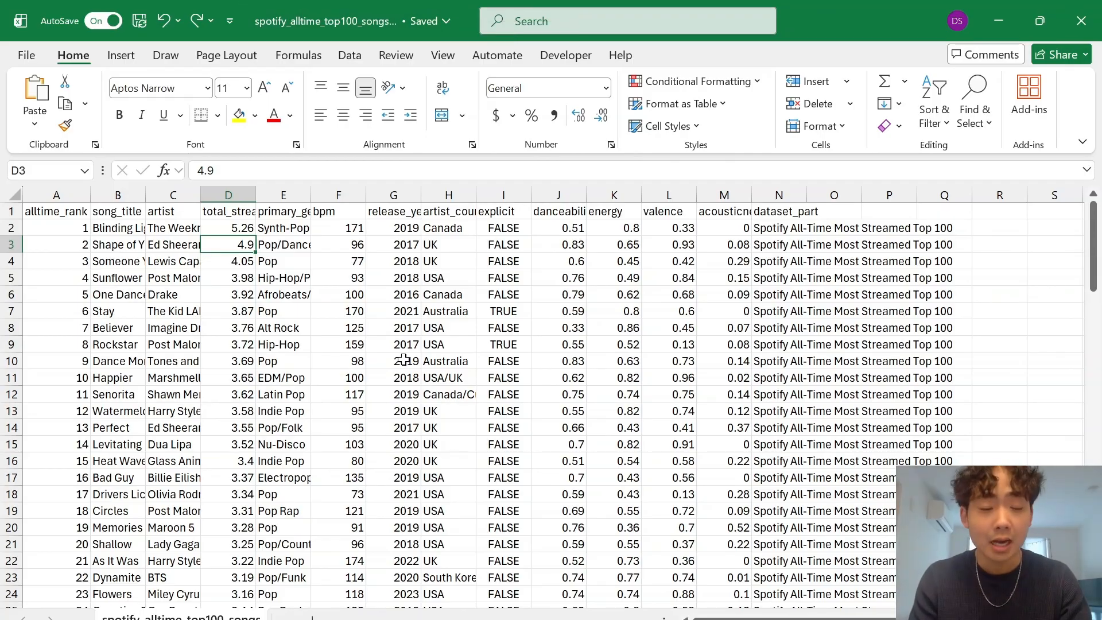
# Look through the song rows of the dataset, from the first rank down the list and back up.
pyautogui.keyDown('ctrl'); pyautogui.scroll(3, 122, 295); pyautogui.keyUp('ctrl')
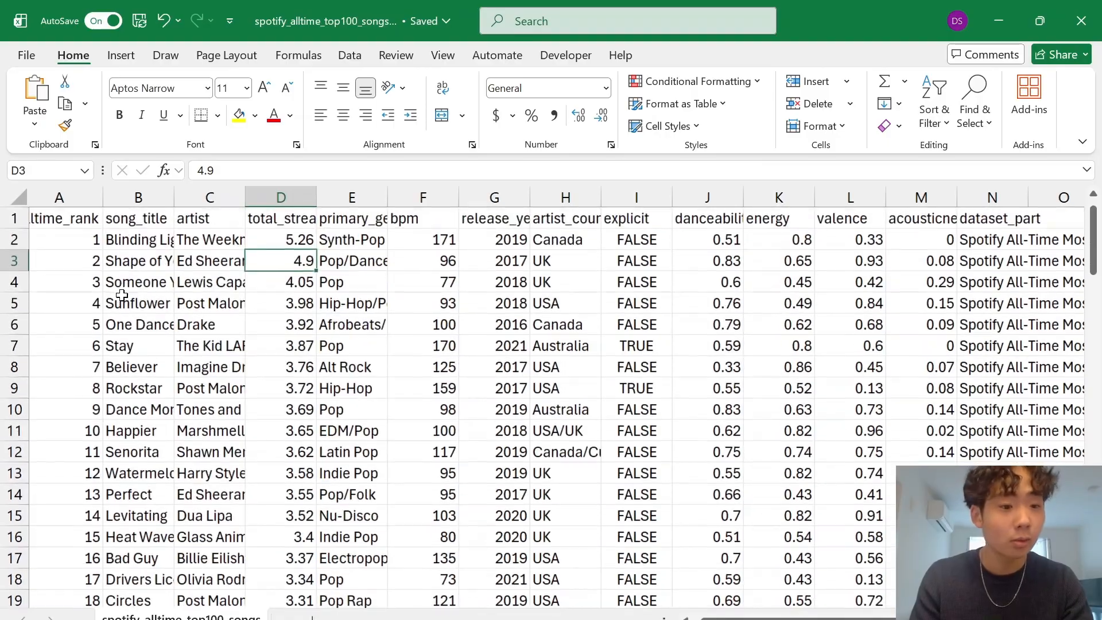
pyautogui.click(54, 241)
pyautogui.scroll(-15, 203, 470)
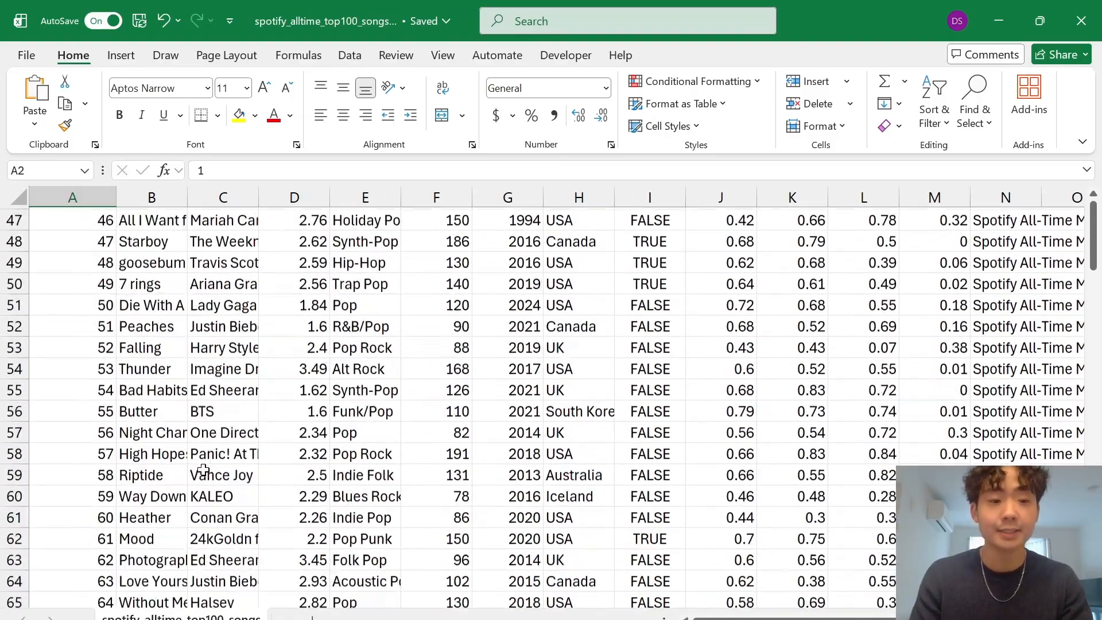
pyautogui.scroll(-19, 203, 470)
pyautogui.scroll(20, 203, 470)
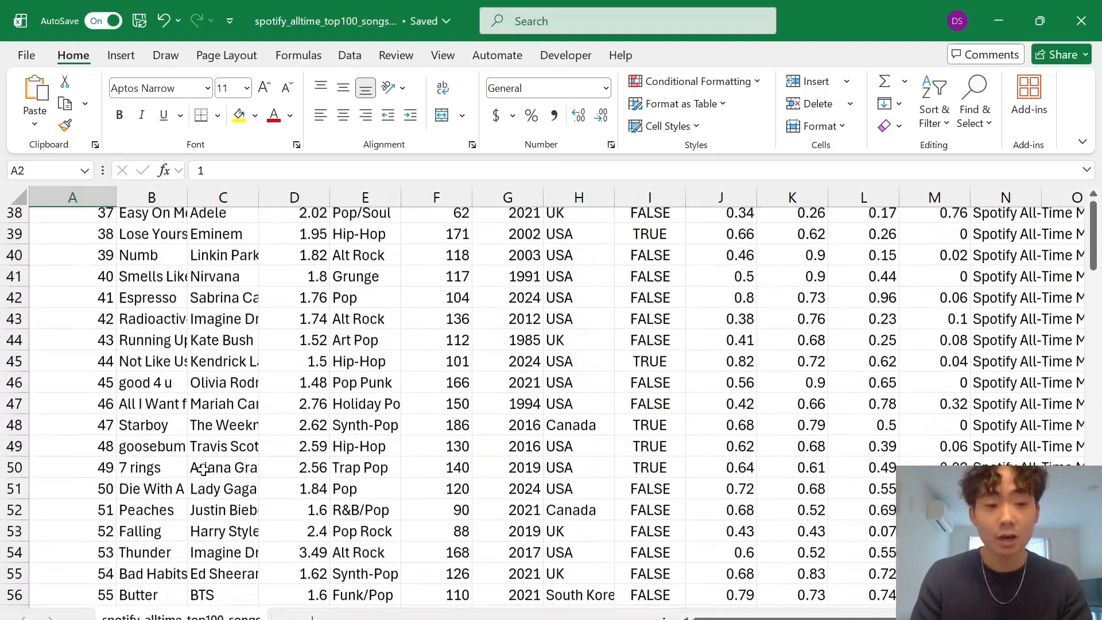
pyautogui.scroll(-20, 203, 470)
pyautogui.scroll(20, 203, 470)
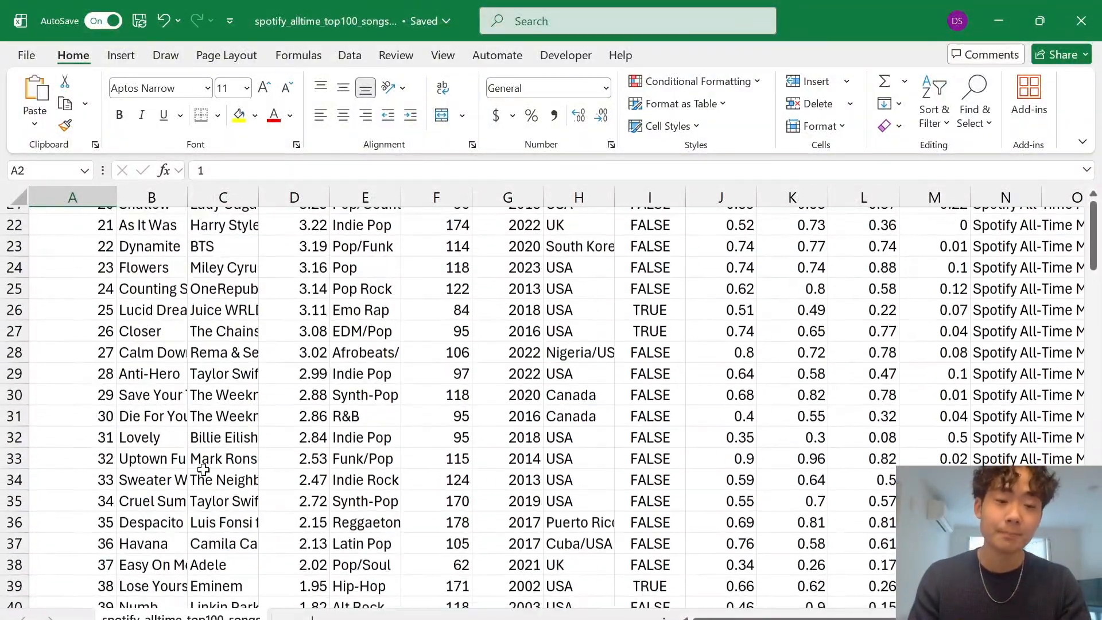
pyautogui.scroll(7, 203, 470)
# Examine the dataset's columns, including song_title, total_streams_billions, bpm and acousticness.
pyautogui.click(157, 385)
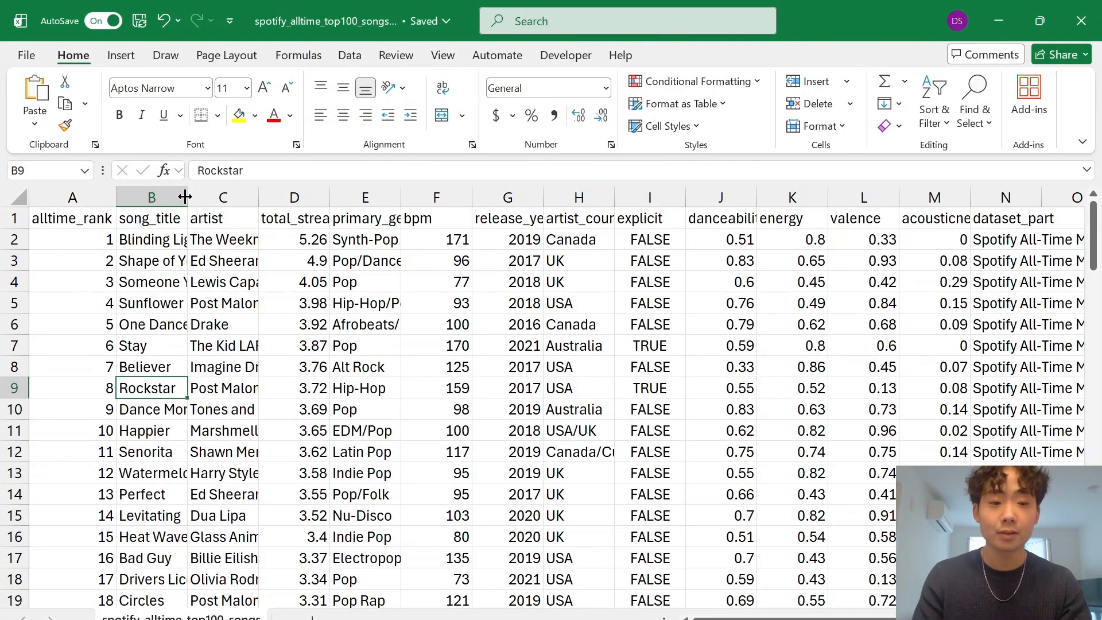
pyautogui.hscroll(5, 625, 349)
pyautogui.hscroll(-5, 632, 352)
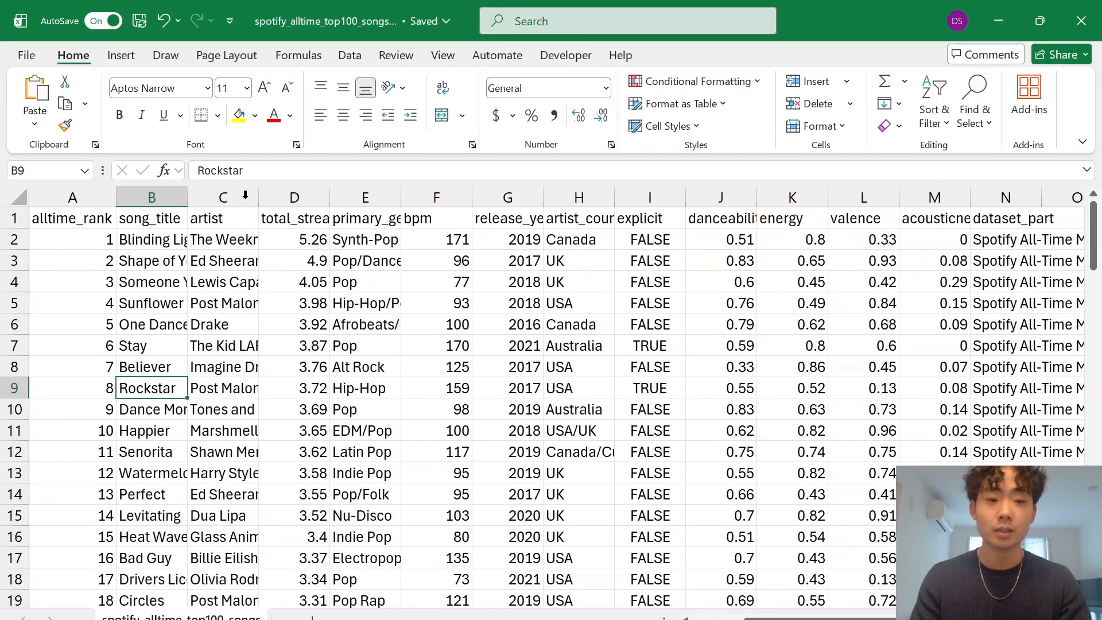
pyautogui.click(286, 196)
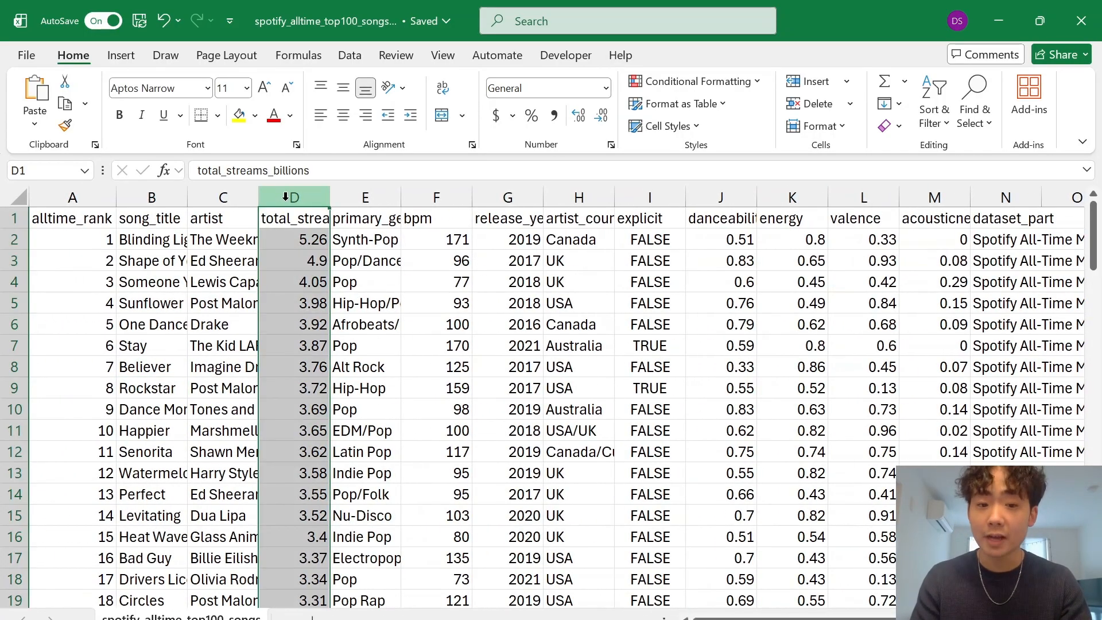
pyautogui.click(449, 197)
pyautogui.click(167, 195)
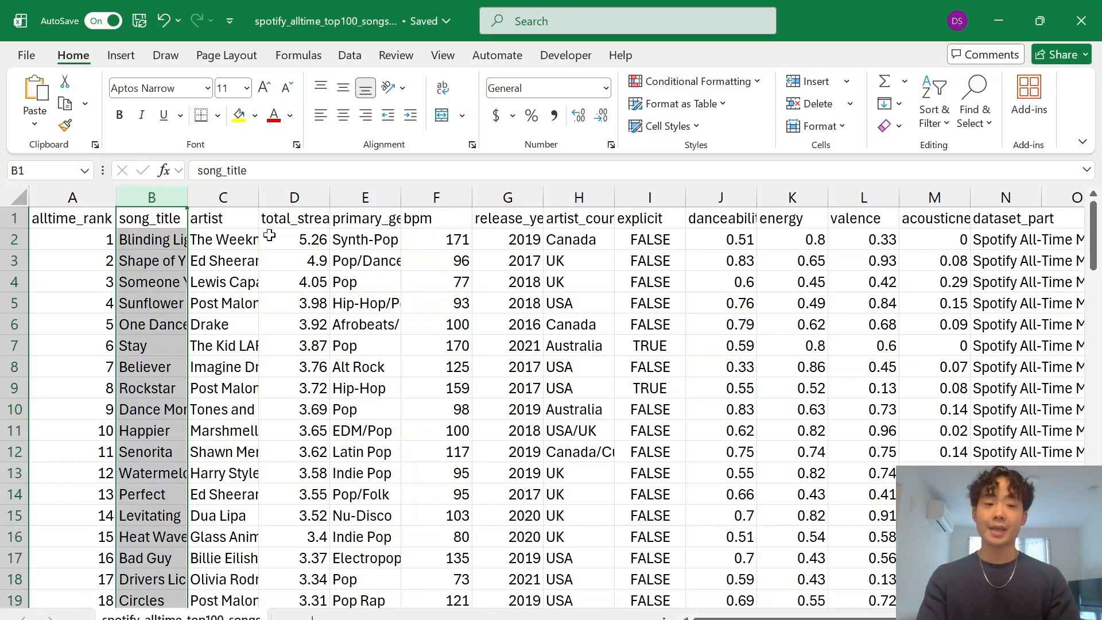
pyautogui.click(285, 222)
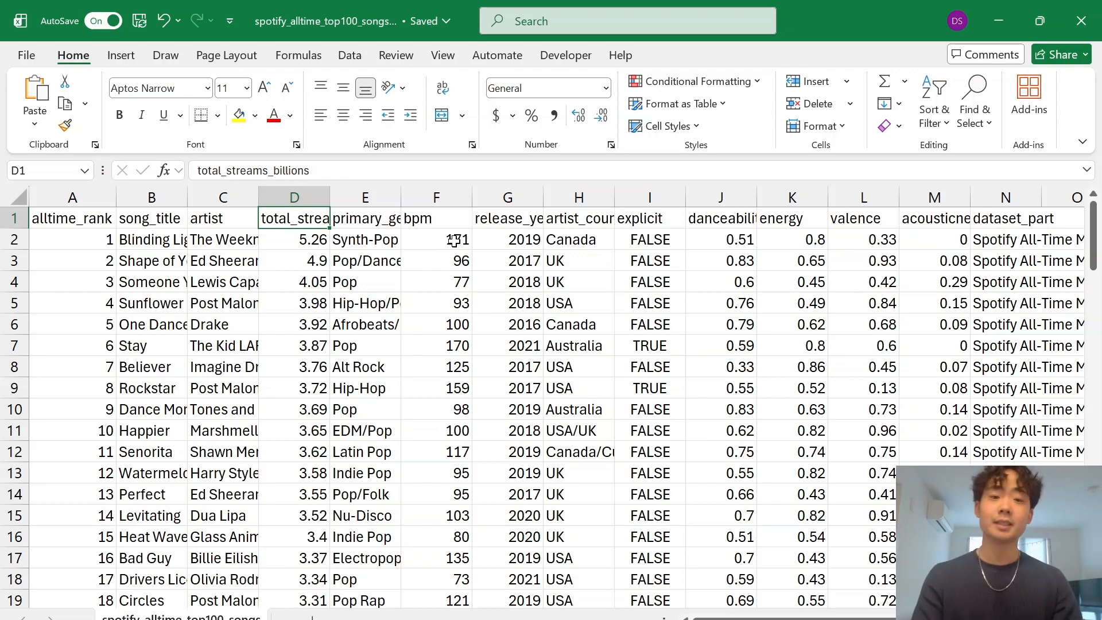
pyautogui.click(447, 224)
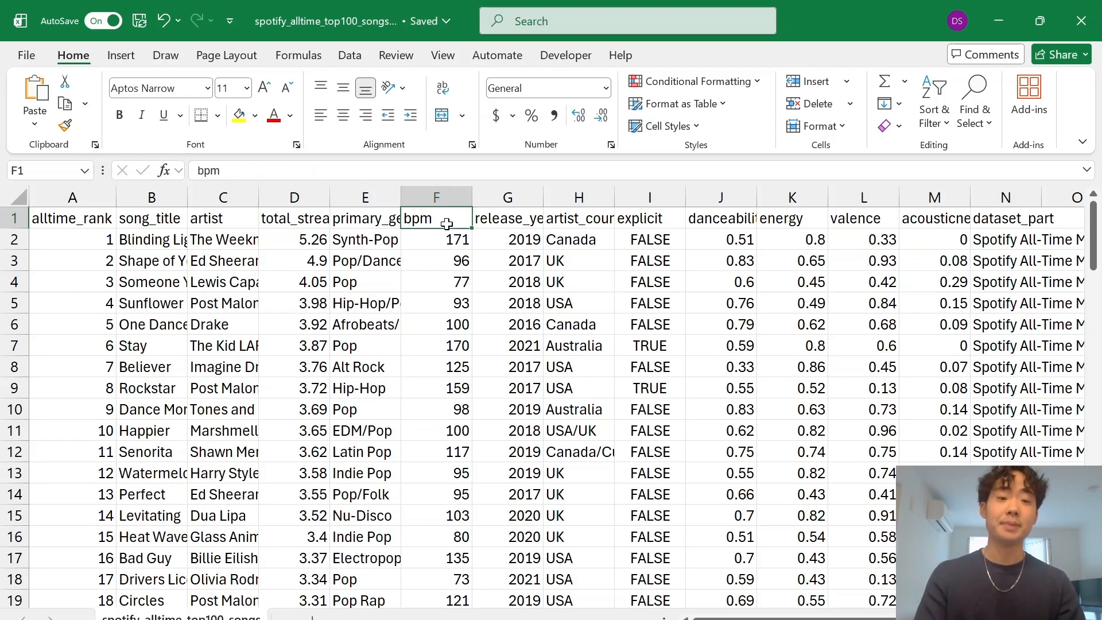
pyautogui.click(938, 223)
pyautogui.click(165, 220)
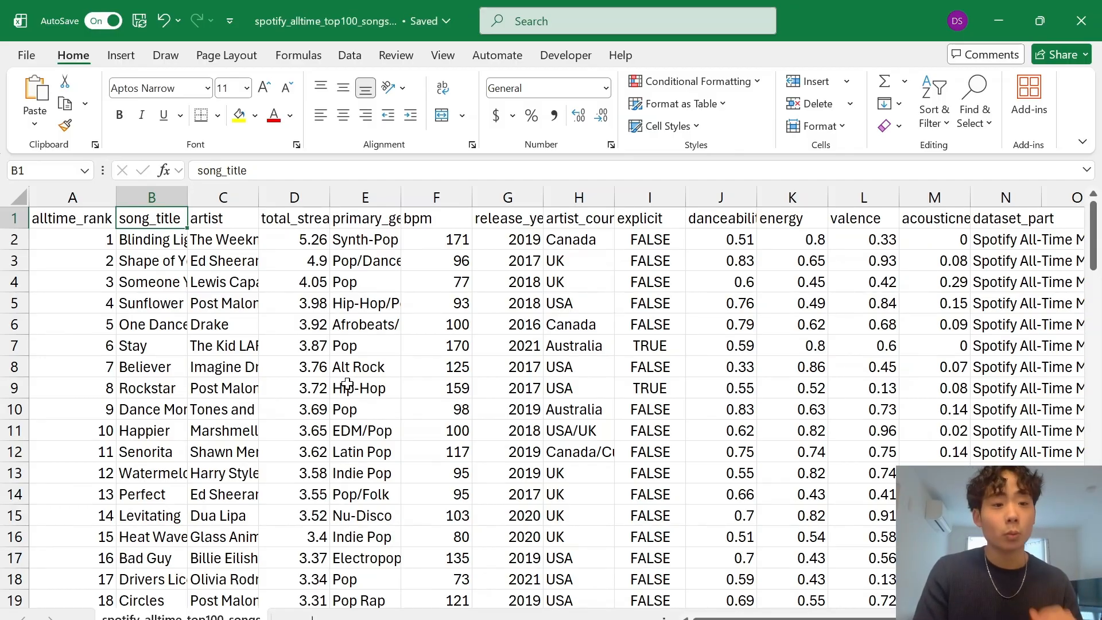
# Format the whole data range A1:N101 as a table with headers, using a light style with a blue header row.
pyautogui.keyDown('ctrl'); pyautogui.scroll(-3, 347, 384); pyautogui.keyUp('ctrl')
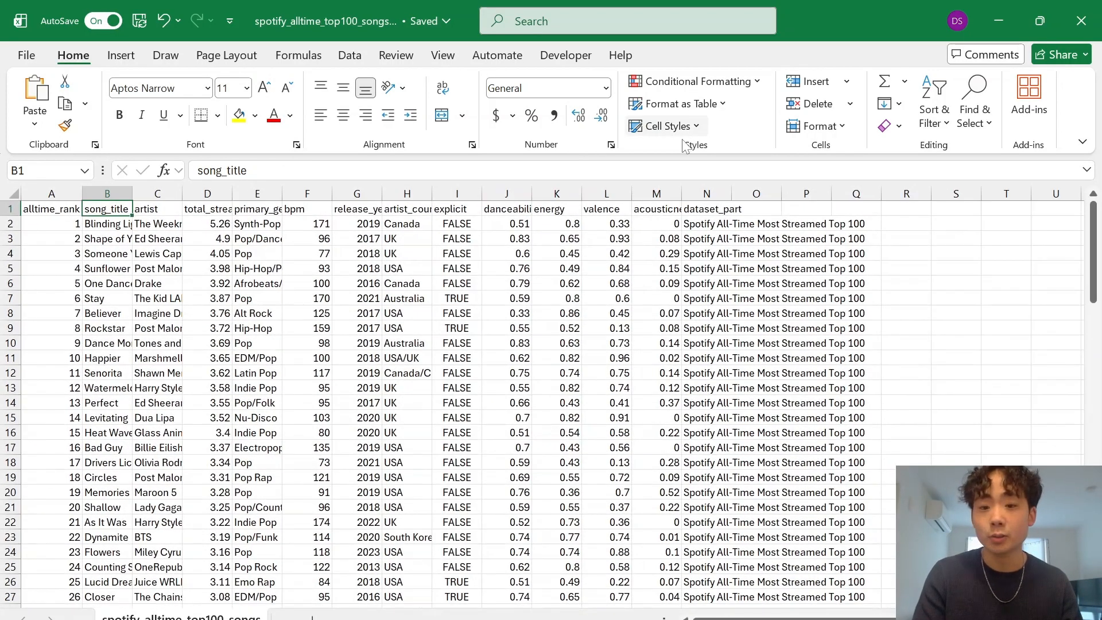
pyautogui.click(528, 347)
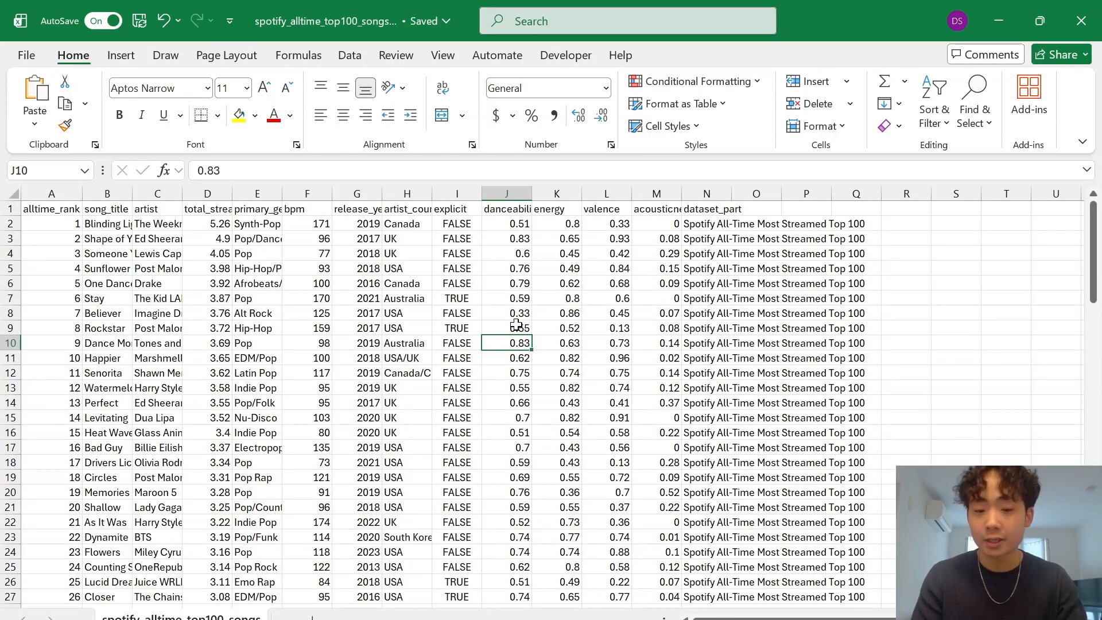
pyautogui.hotkey('ctrl', 'a')
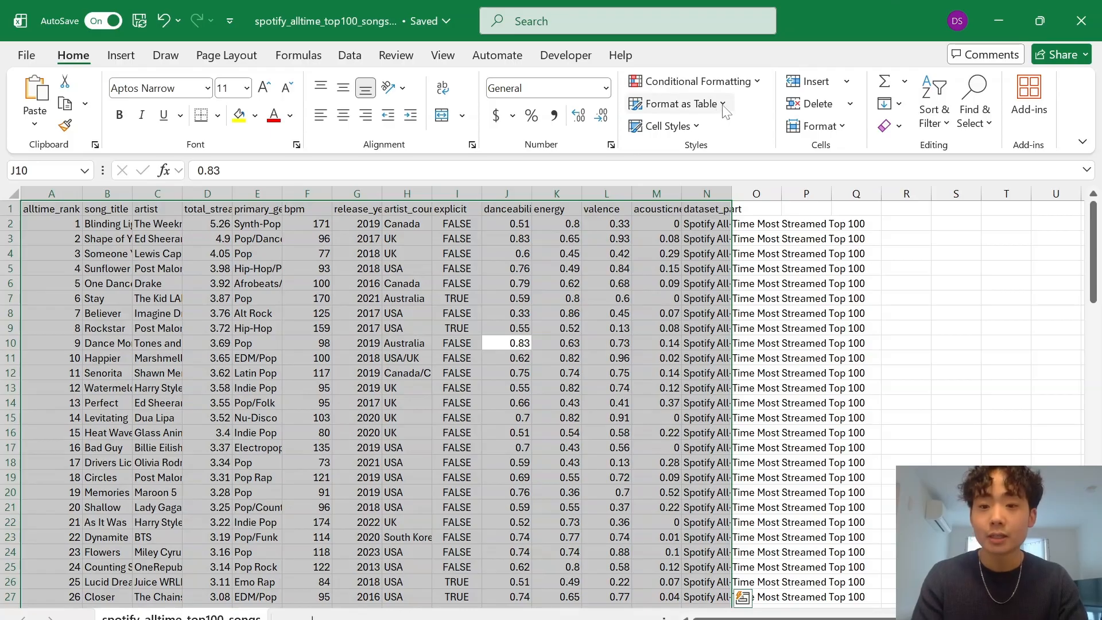
pyautogui.click(705, 103)
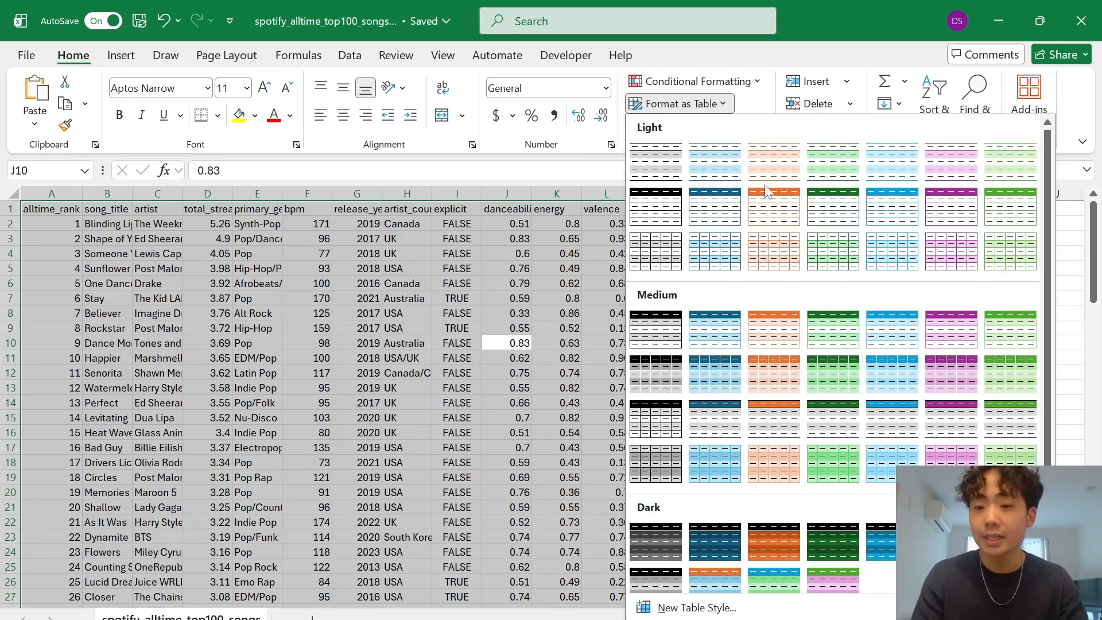
pyautogui.click(884, 210)
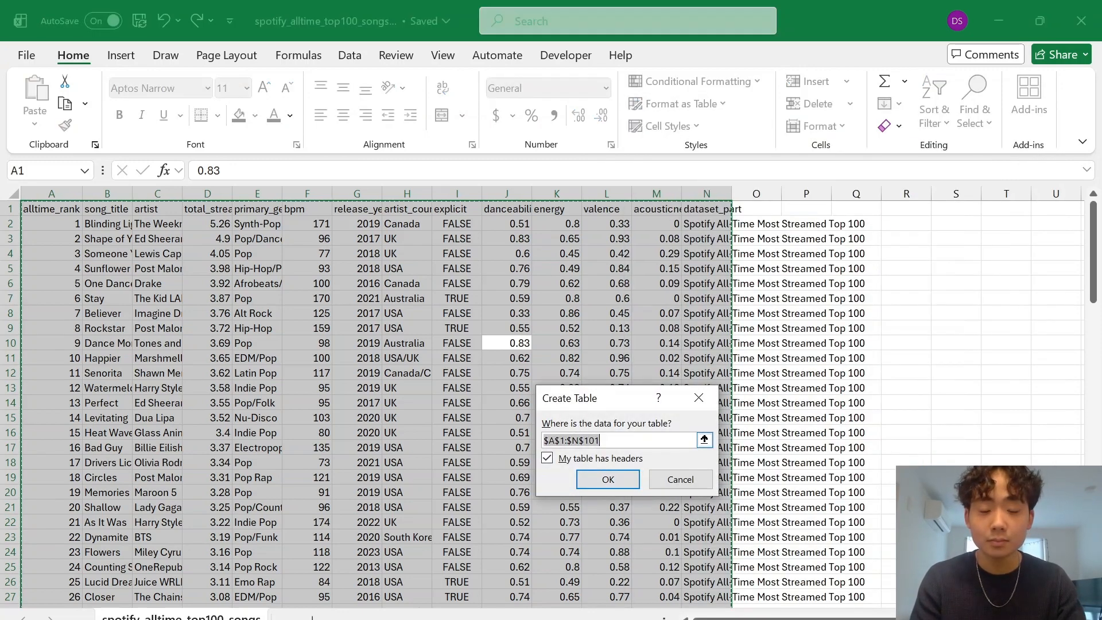
pyautogui.click(598, 479)
pyautogui.click(299, 495)
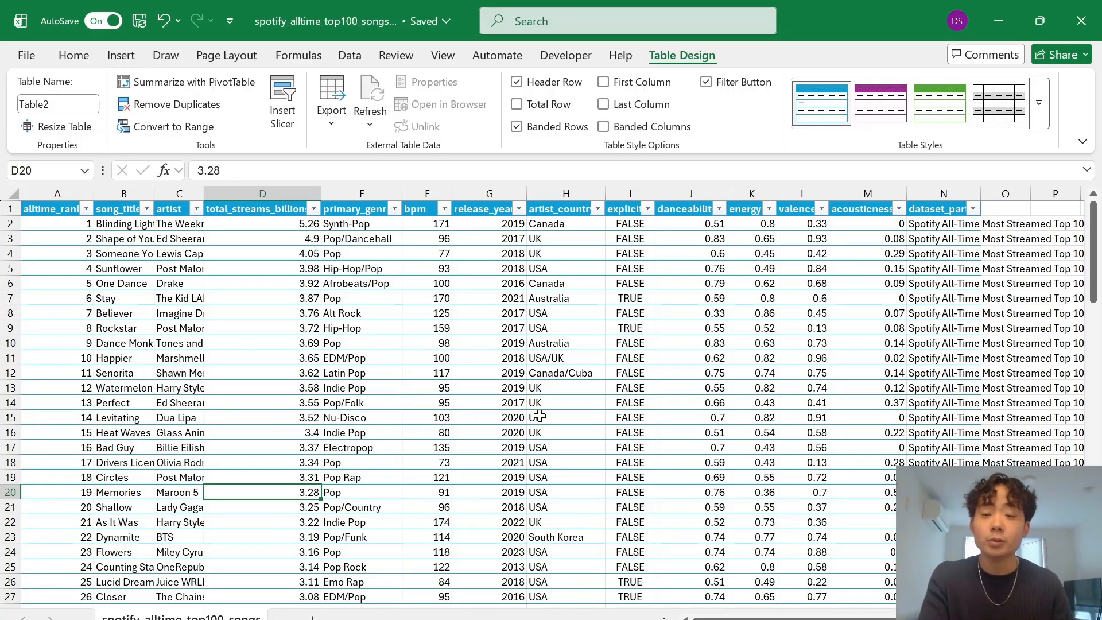
# Look over the formatted table's rows and columns, checking the headers and filter controls while moving down the list.
pyautogui.scroll(-12, 833, 365)
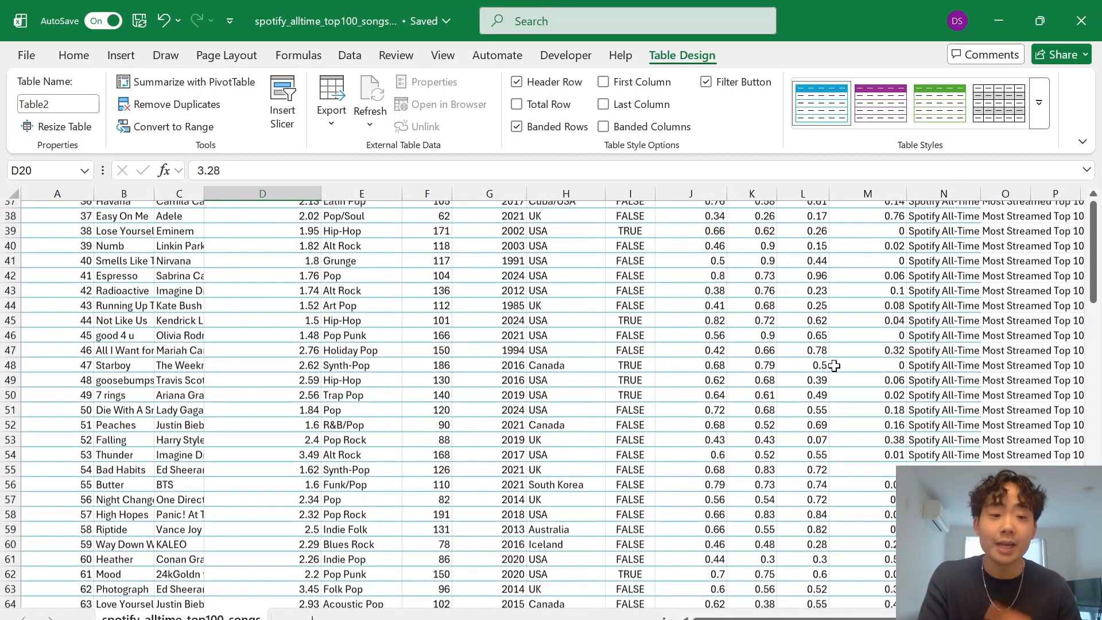
pyautogui.scroll(4, 833, 366)
pyautogui.click(334, 453)
pyautogui.scroll(5, 334, 453)
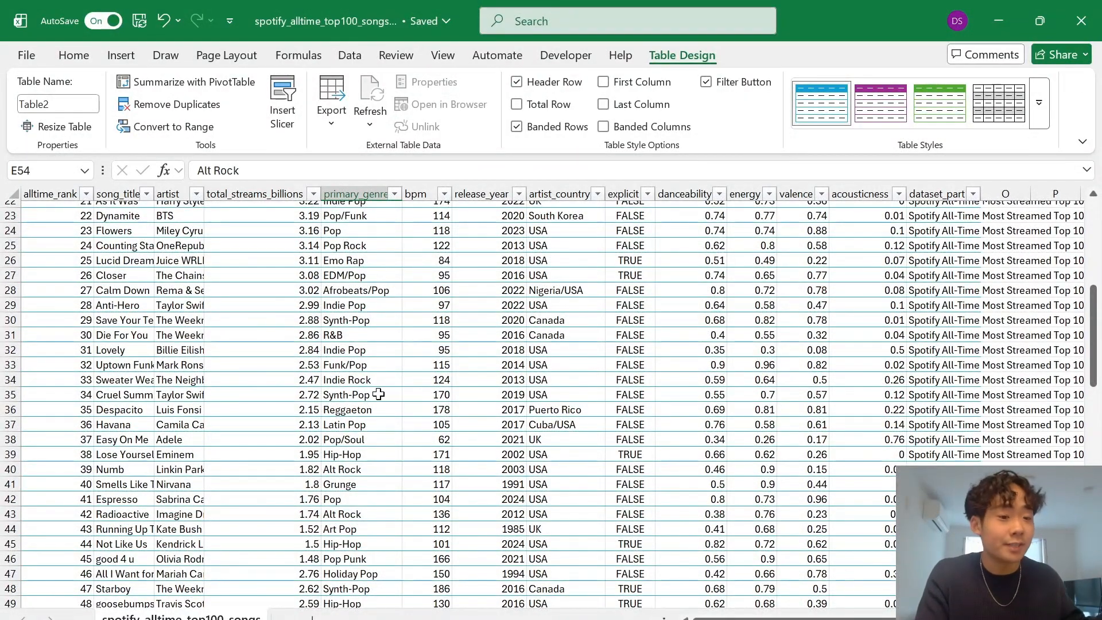
pyautogui.scroll(7, 376, 394)
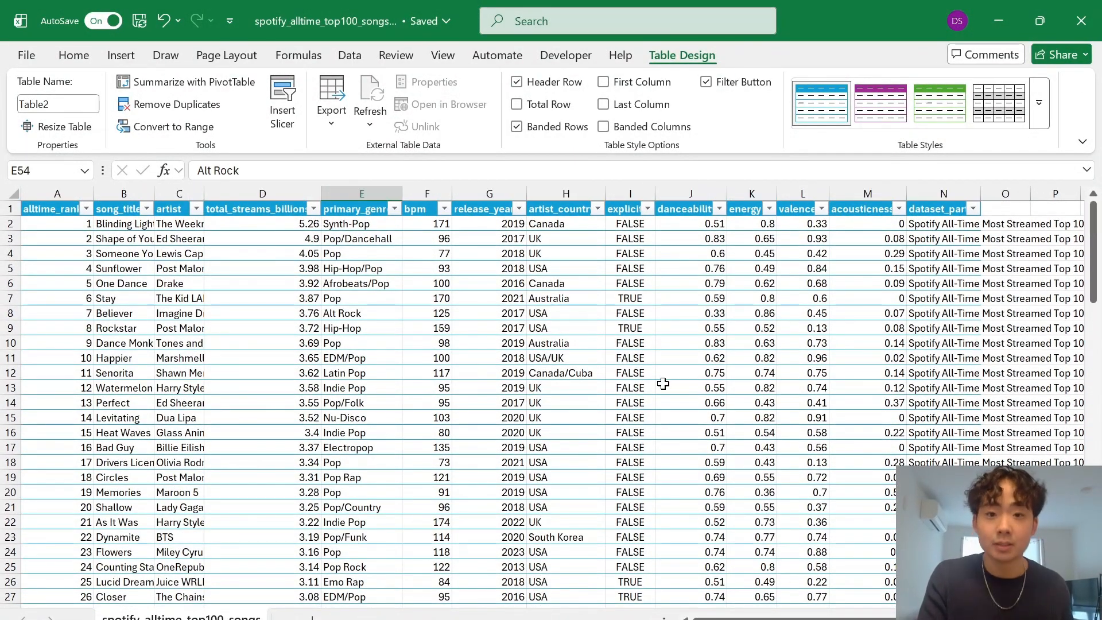
pyautogui.click(508, 359)
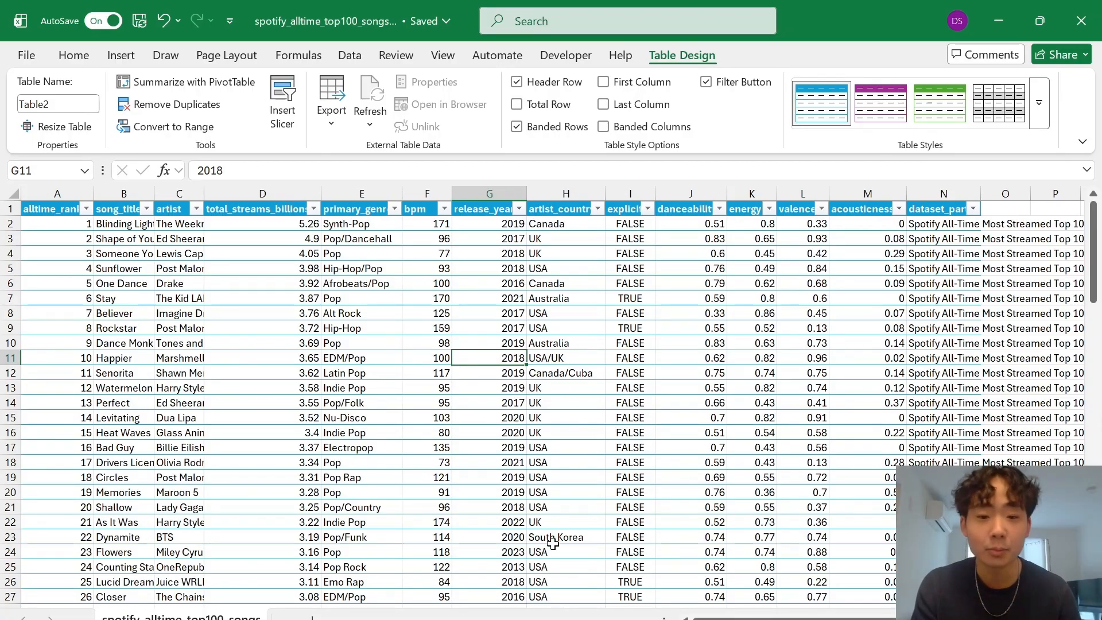
pyautogui.click(490, 435)
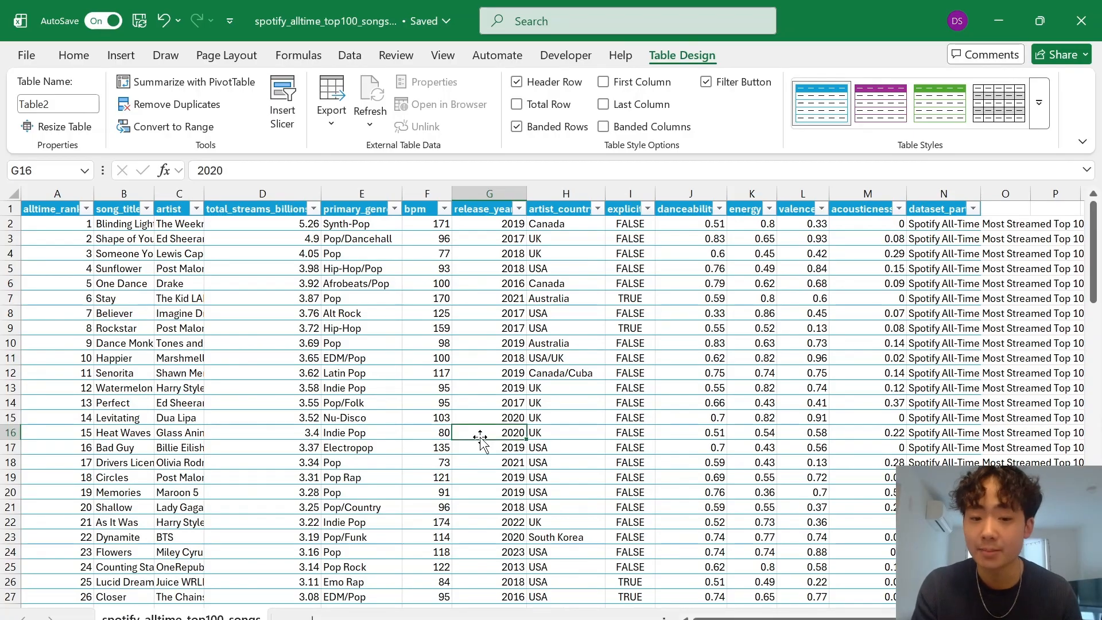
pyautogui.click(586, 470)
# Insert a PivotTable based on Table2 and place it on a new worksheet.
pyautogui.click(234, 298)
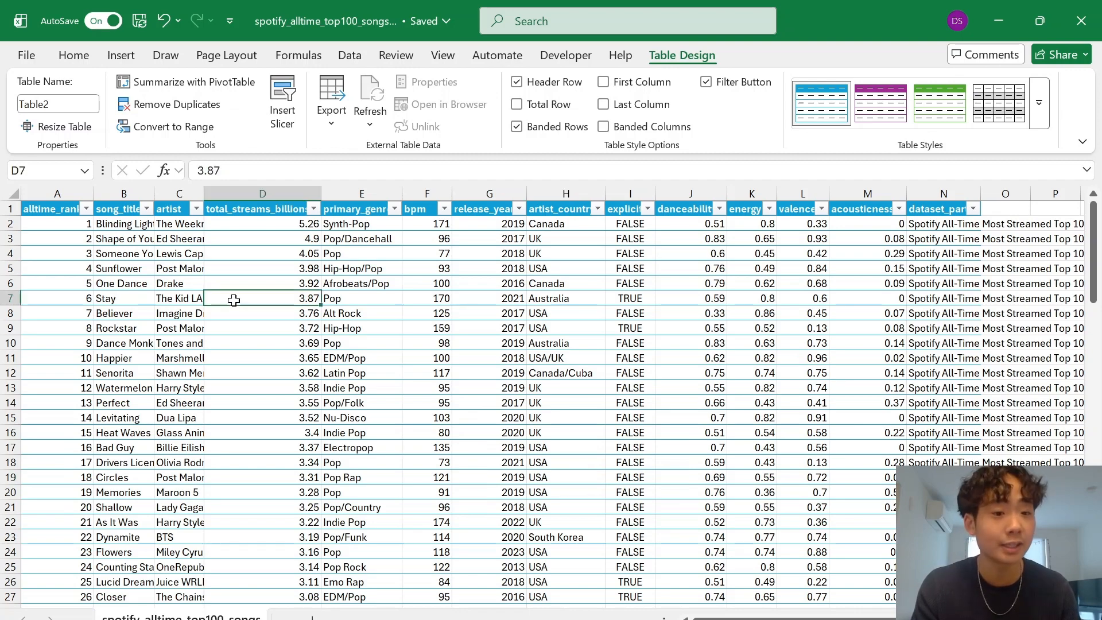
pyautogui.click(121, 56)
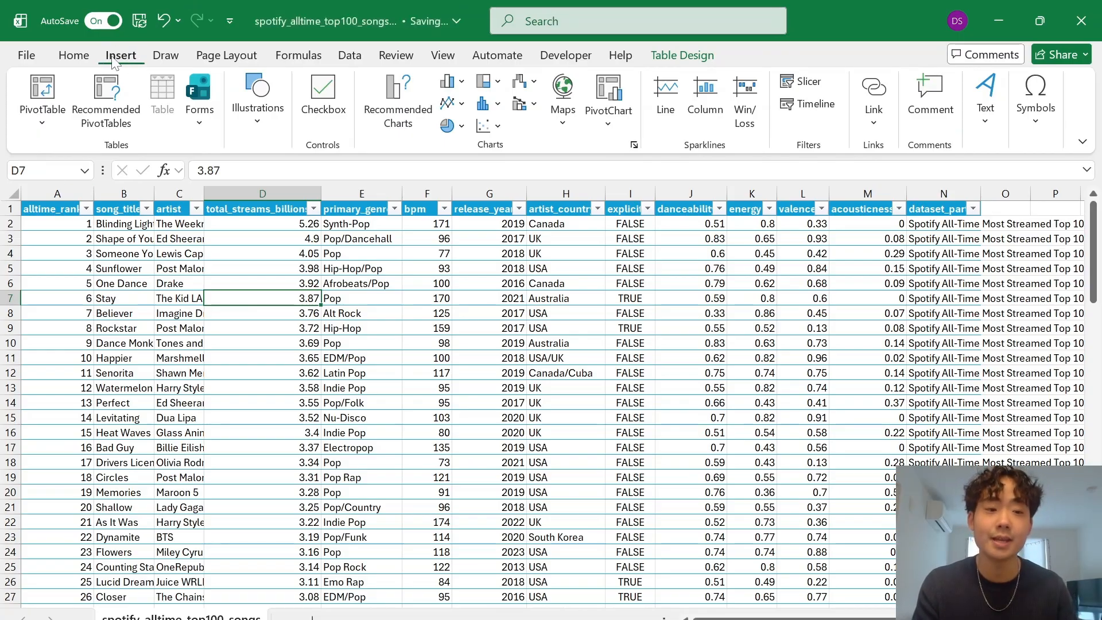
pyautogui.click(55, 83)
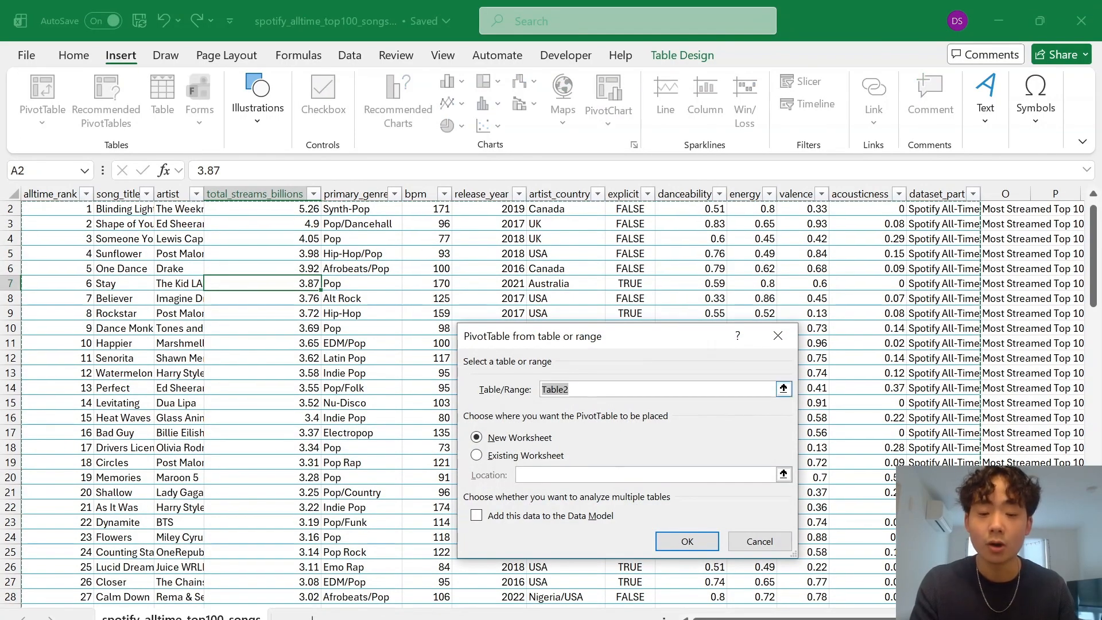
pyautogui.scroll(5, 342, 278)
pyautogui.scroll(1, 345, 459)
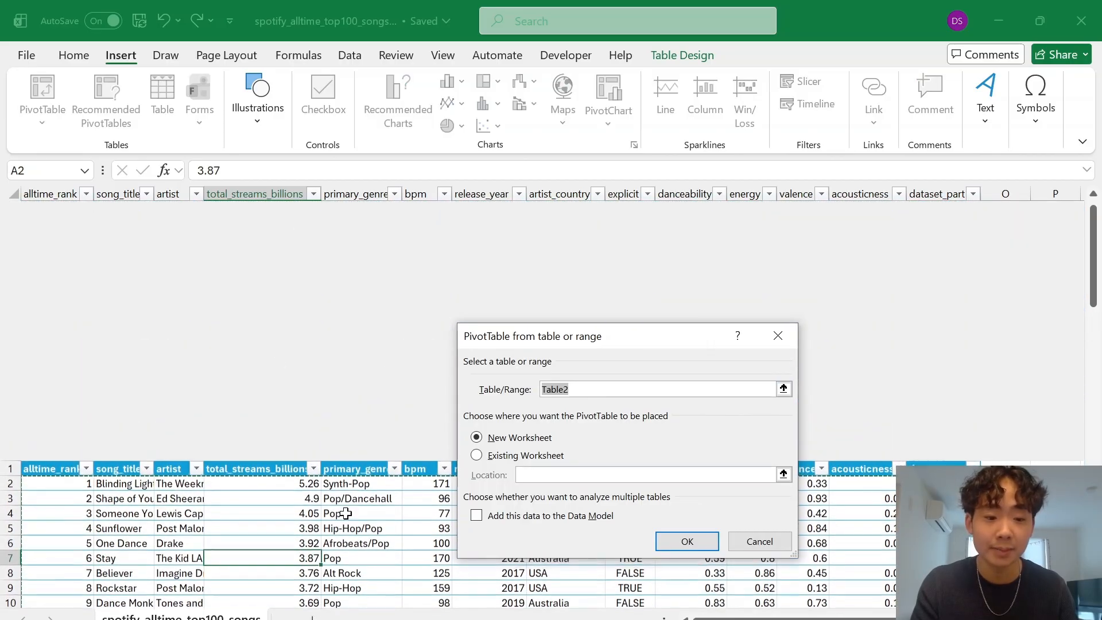
pyautogui.scroll(-5, 336, 504)
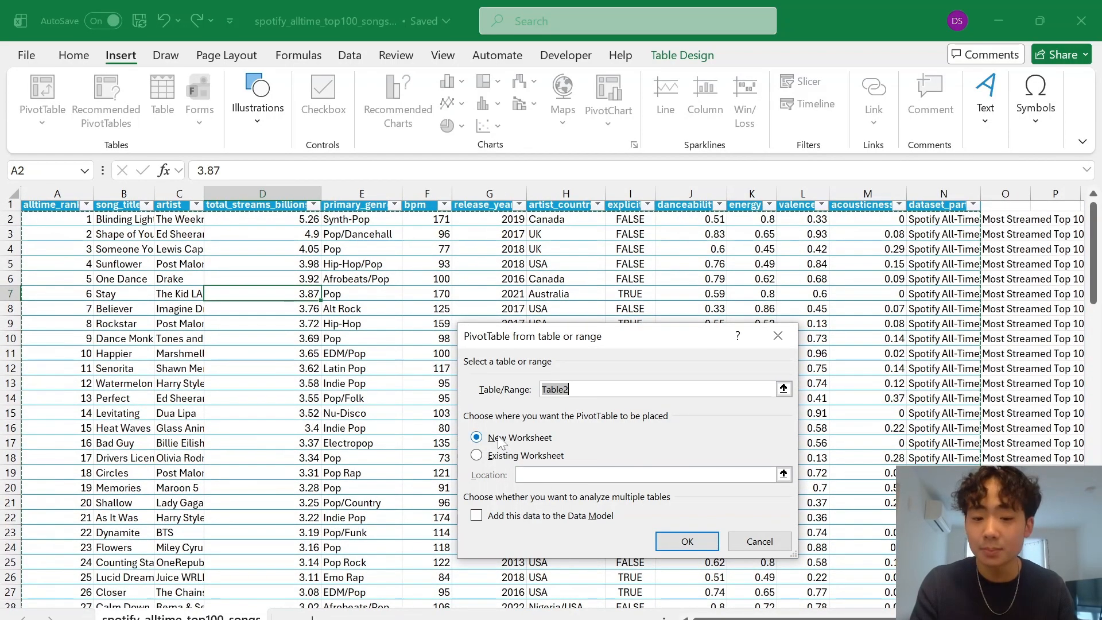
pyautogui.click(677, 546)
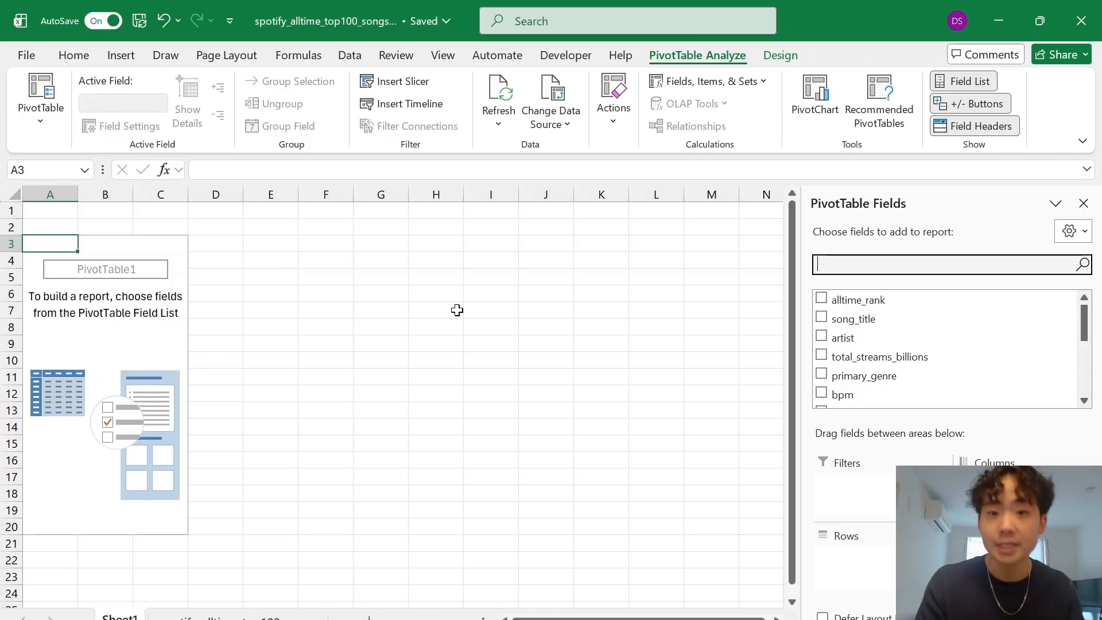
# Try a PivotTable layout with alltime_rank in Rows, song_title in Columns and artist in Filters.
pyautogui.scroll(-2, 456, 309)
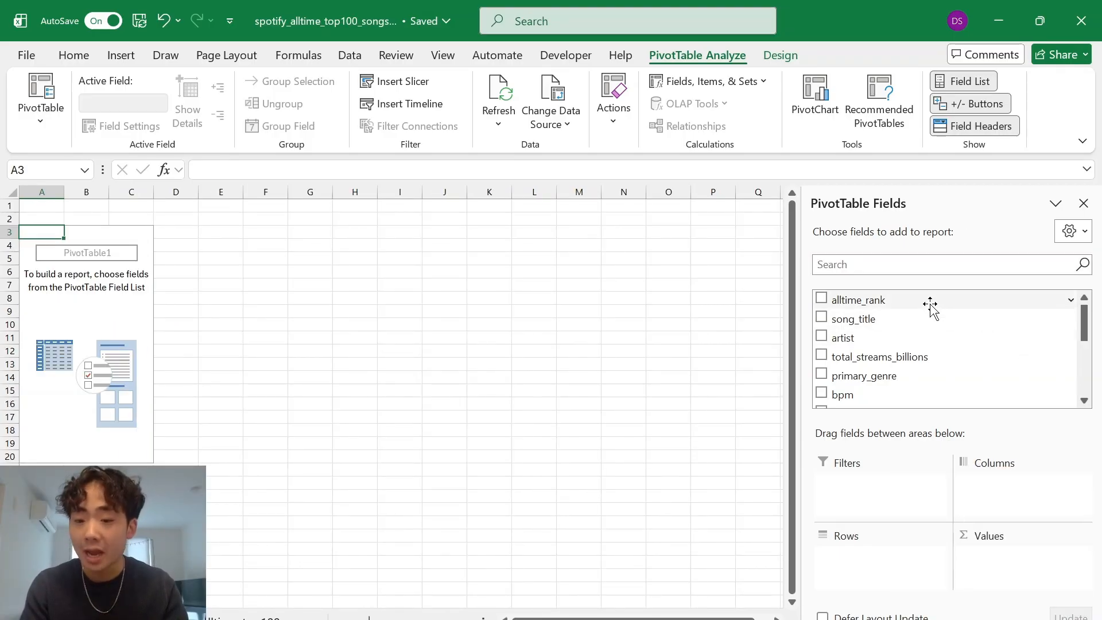
pyautogui.moveTo(930, 304); pyautogui.dragTo(877, 565)
pyautogui.moveTo(905, 323); pyautogui.dragTo(1011, 488)
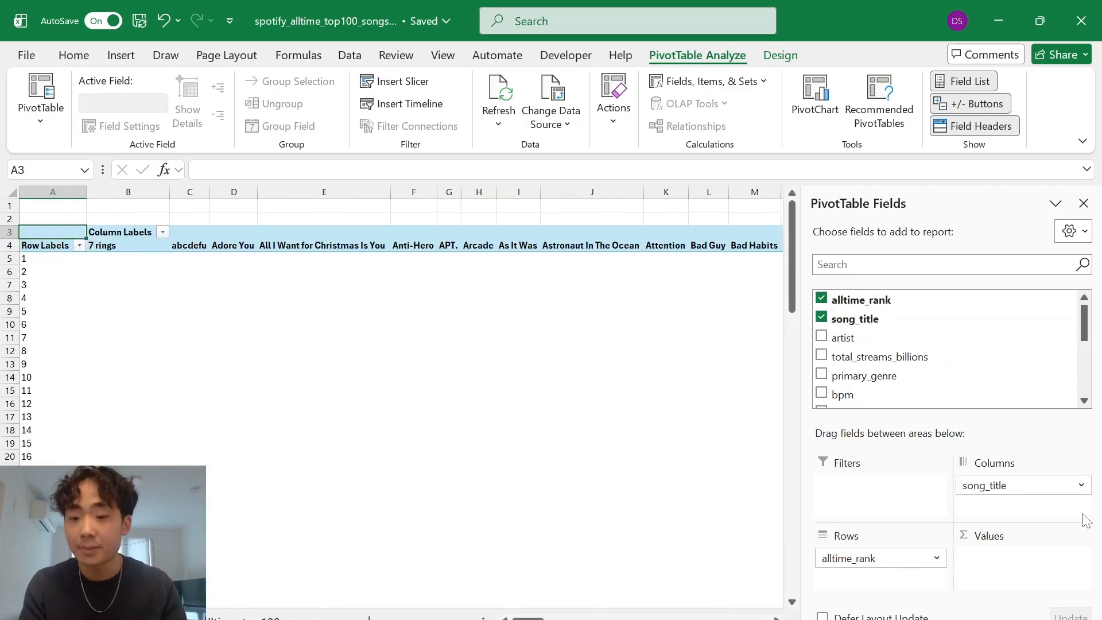
pyautogui.moveTo(843, 337); pyautogui.dragTo(878, 488)
pyautogui.moveTo(872, 558)
pyautogui.mouseDown()
pyautogui.moveTo(519, 504)
pyautogui.moveTo(893, 594)
pyautogui.moveTo(858, 553)
pyautogui.mouseUp()
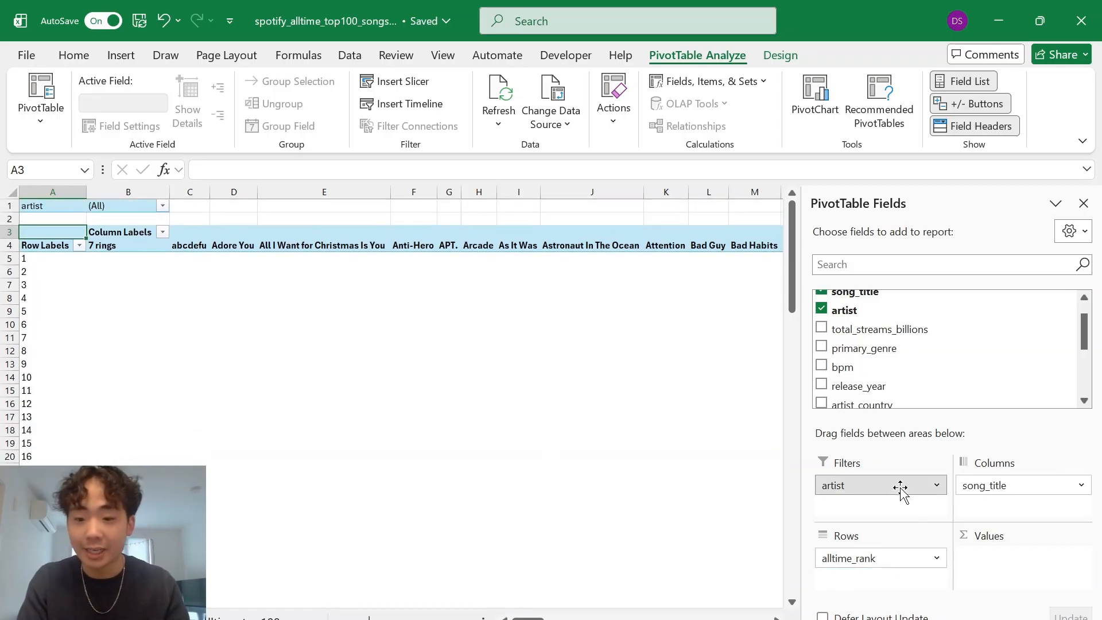
# Remove artist, song_title and alltime_rank from the PivotTable areas, leaving the layout empty.
pyautogui.moveTo(899, 488); pyautogui.dragTo(496, 450)
pyautogui.moveTo(999, 485); pyautogui.dragTo(573, 461)
pyautogui.moveTo(928, 559); pyautogui.dragTo(608, 480)
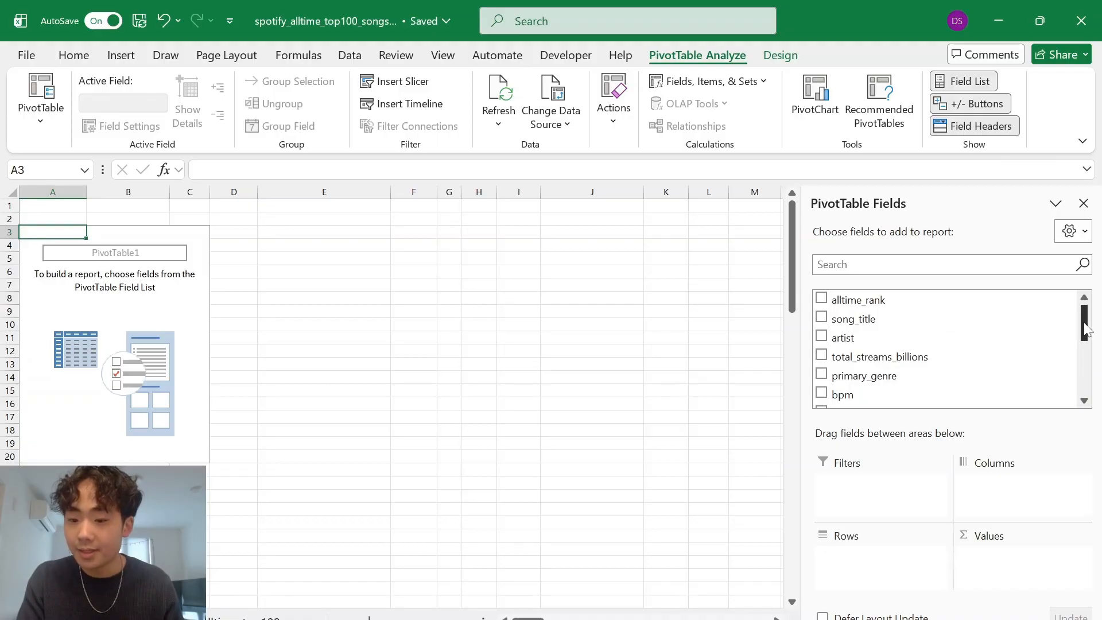
# Review the available PivotTable fields and place song_title in the Rows area.
pyautogui.moveTo(1086, 328); pyautogui.dragTo(1086, 338)
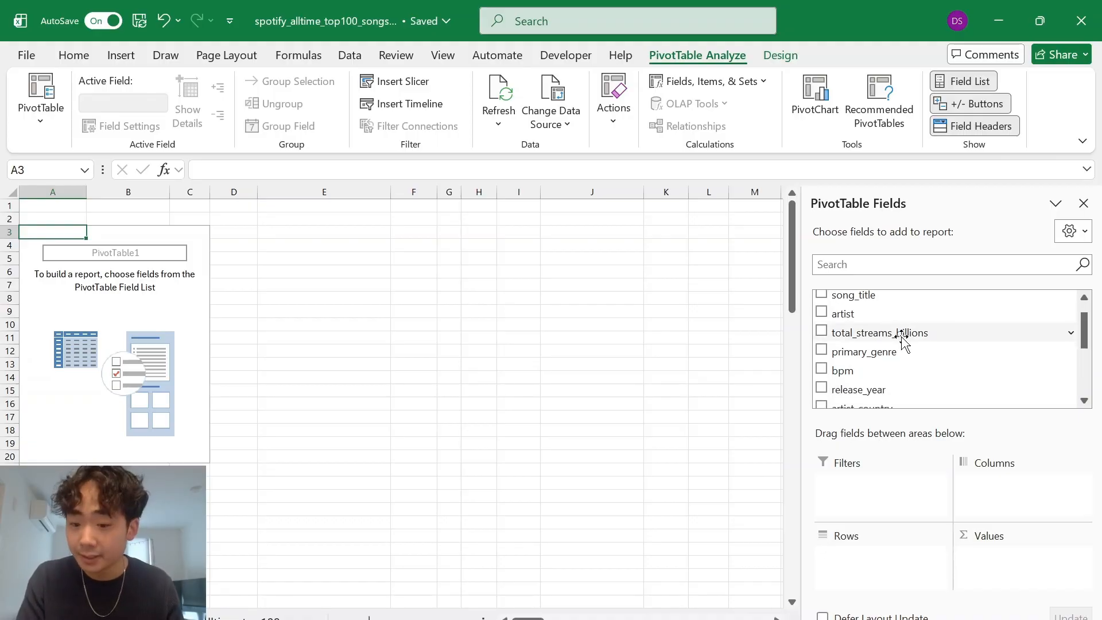
pyautogui.moveTo(1084, 339); pyautogui.dragTo(1090, 361)
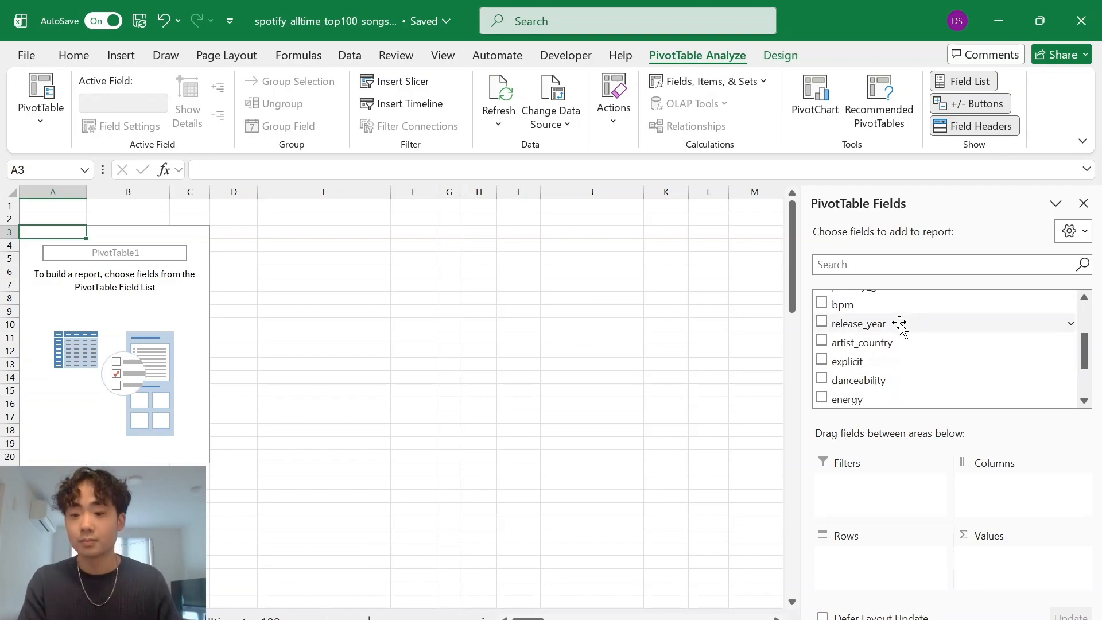
pyautogui.scroll(2, 924, 359)
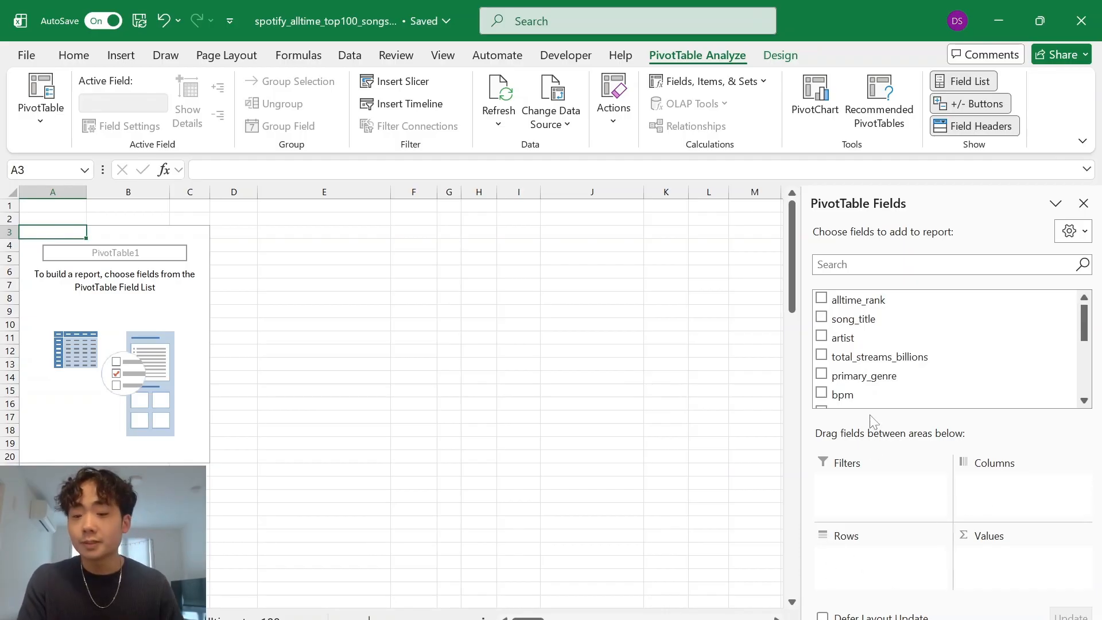
pyautogui.scroll(-2, 866, 353)
pyautogui.scroll(2, 866, 356)
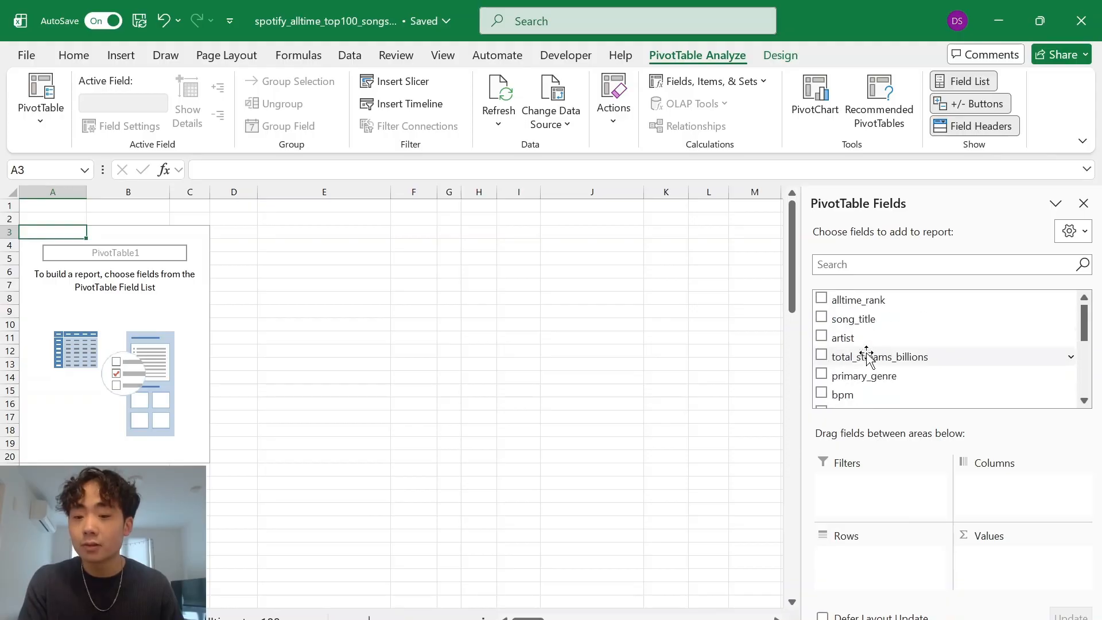
pyautogui.moveTo(851, 319); pyautogui.dragTo(860, 566)
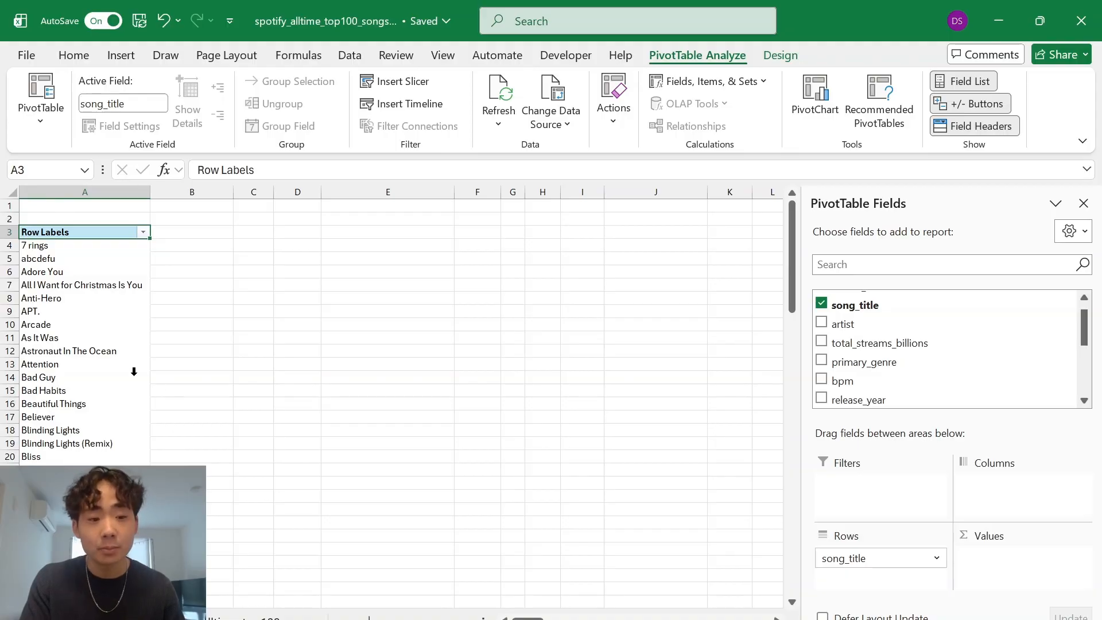
# Look through the song titles listed as row labels, from the first song down to the Grand Total row.
pyautogui.scroll(-2, 134, 371)
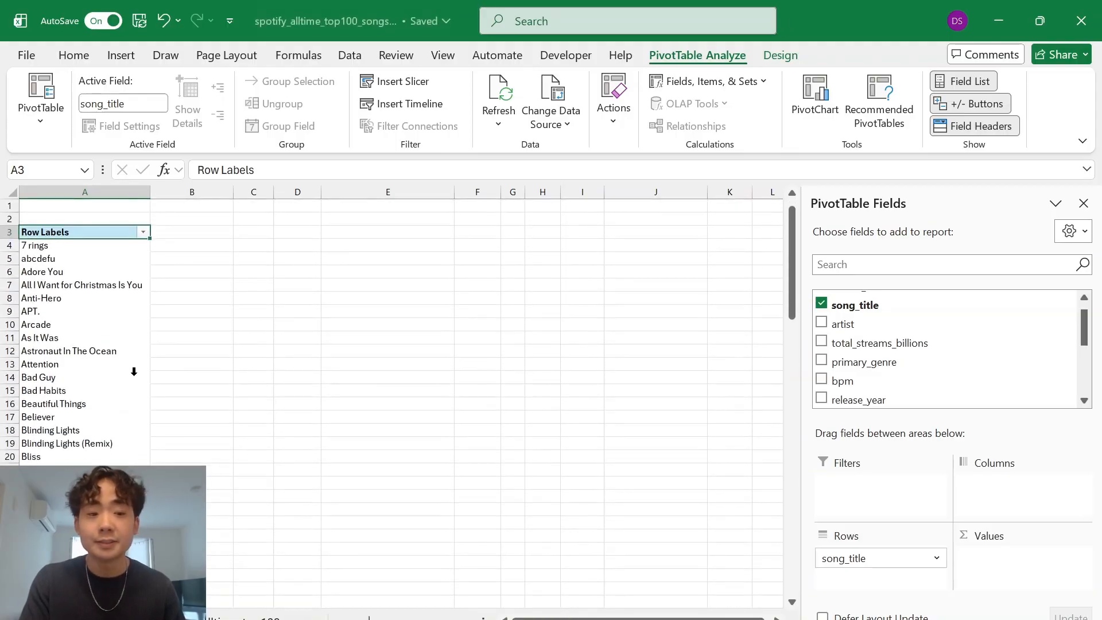
pyautogui.scroll(-19, 268, 424)
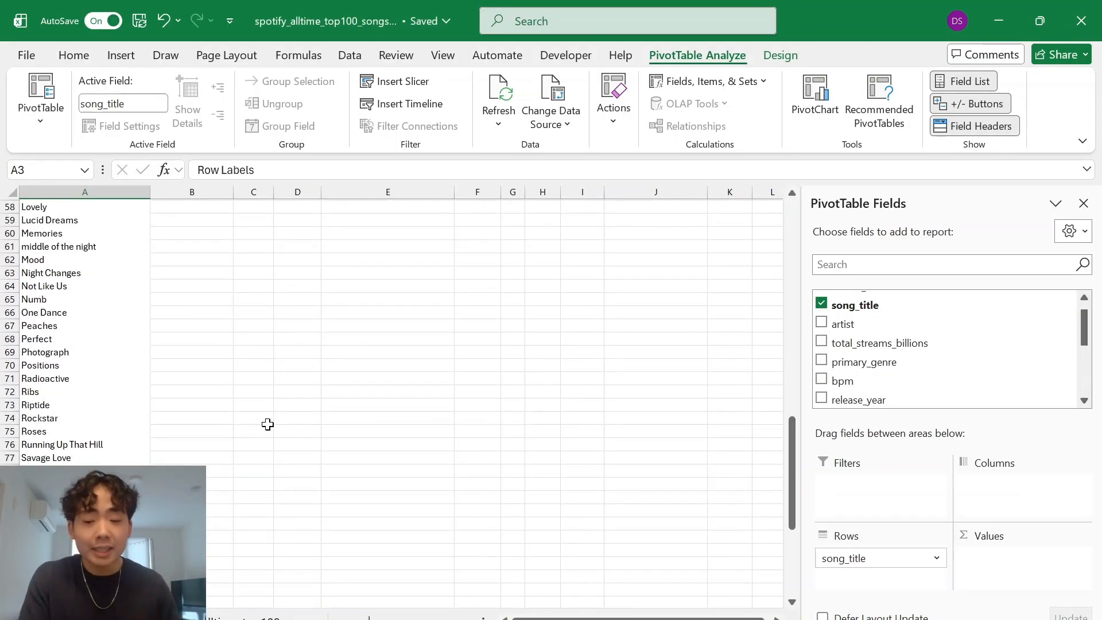
pyautogui.scroll(19, 267, 424)
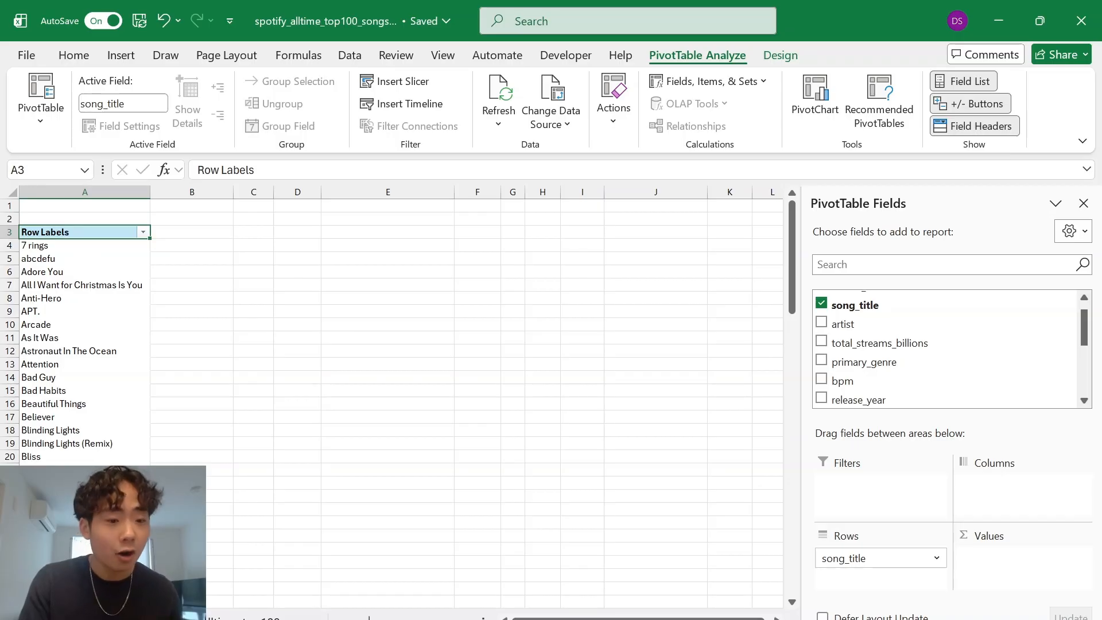
pyautogui.scroll(-3, 111, 409)
pyautogui.scroll(3, 116, 428)
pyautogui.click(94, 248)
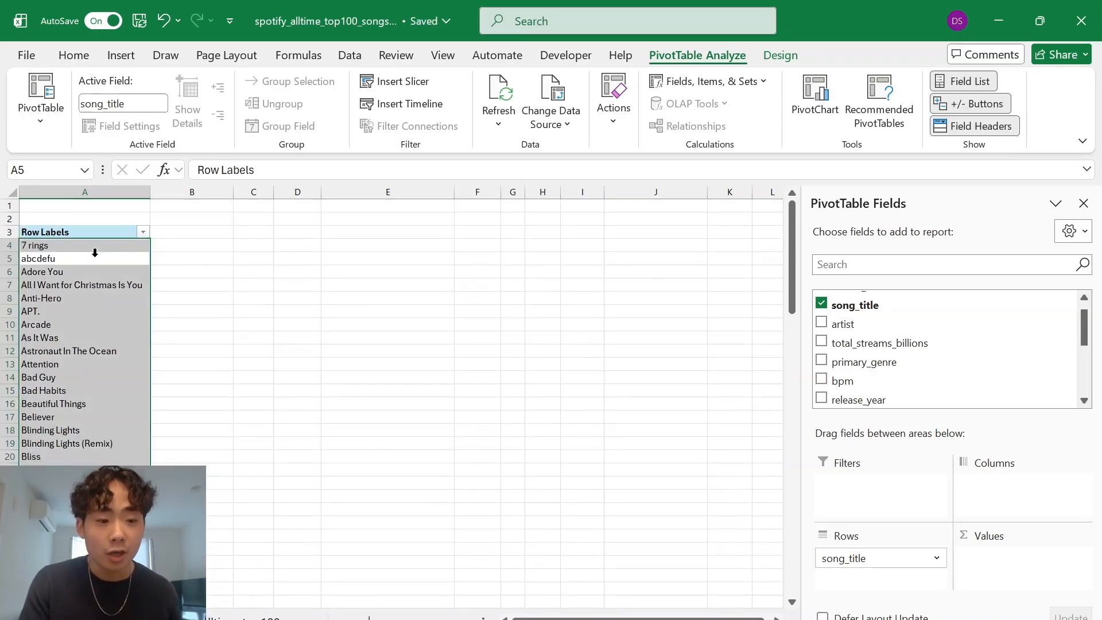
pyautogui.scroll(-4, 110, 393)
pyautogui.scroll(-20, 111, 391)
pyautogui.click(111, 285)
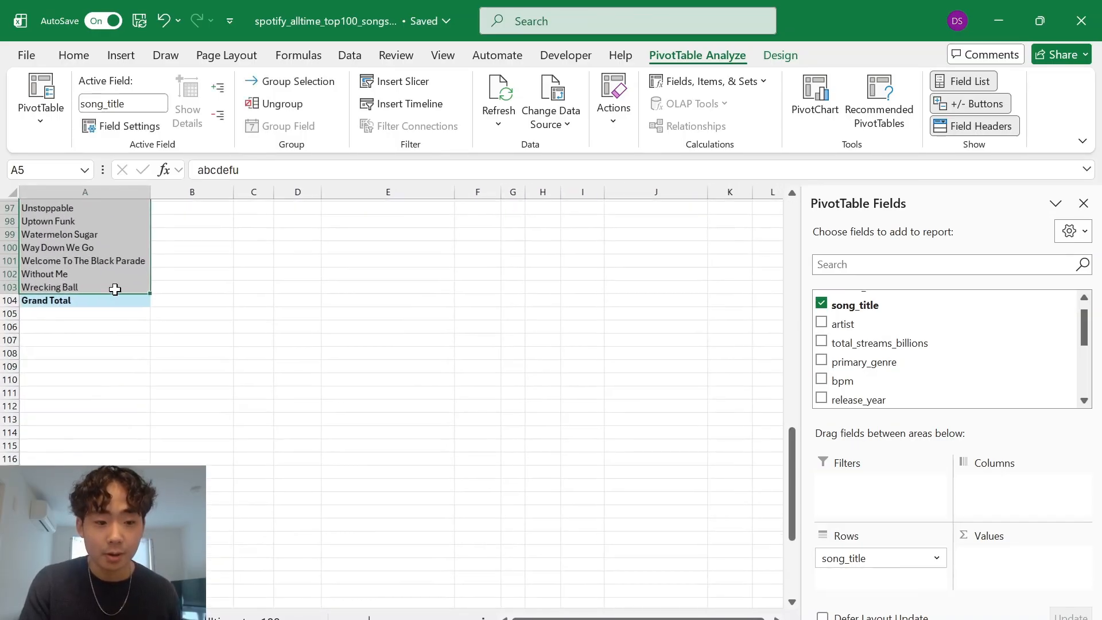
pyautogui.scroll(20, 502, 493)
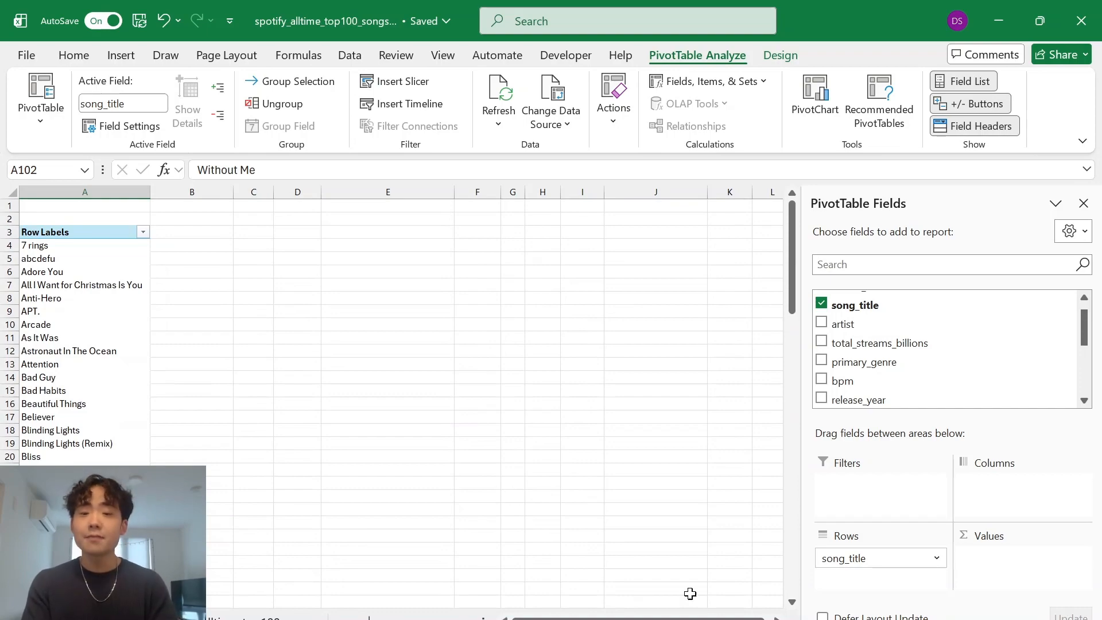
# Try song_title in the Columns area, looking across the song headers before returning the field to Rows.
pyautogui.moveTo(862, 559); pyautogui.dragTo(1007, 493)
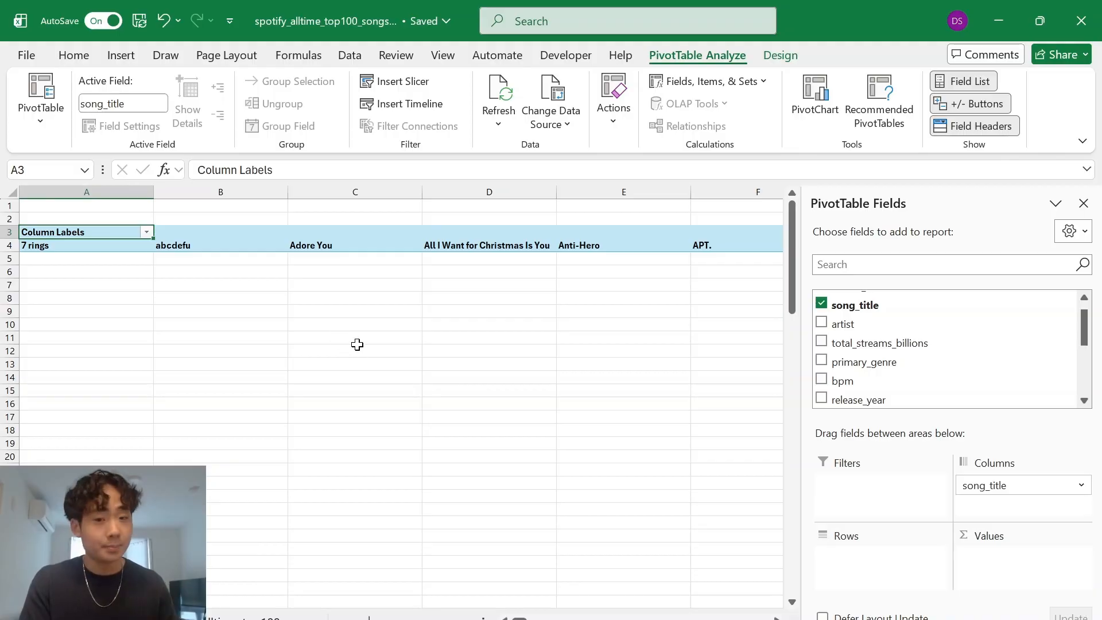
pyautogui.hscroll(8, 217, 246)
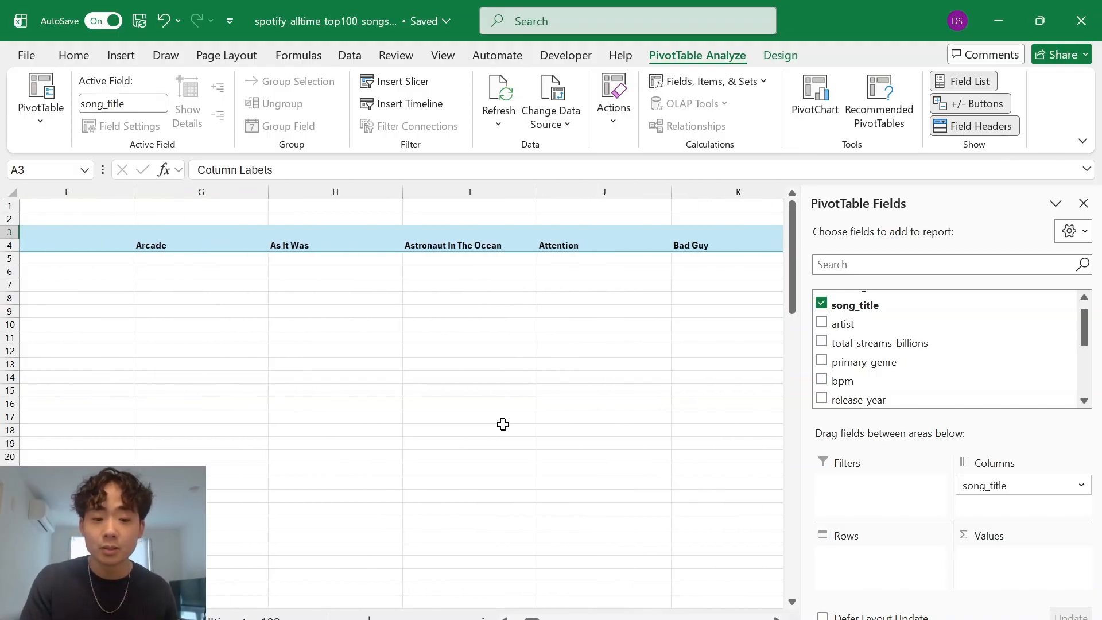
pyautogui.hscroll(12, 503, 424)
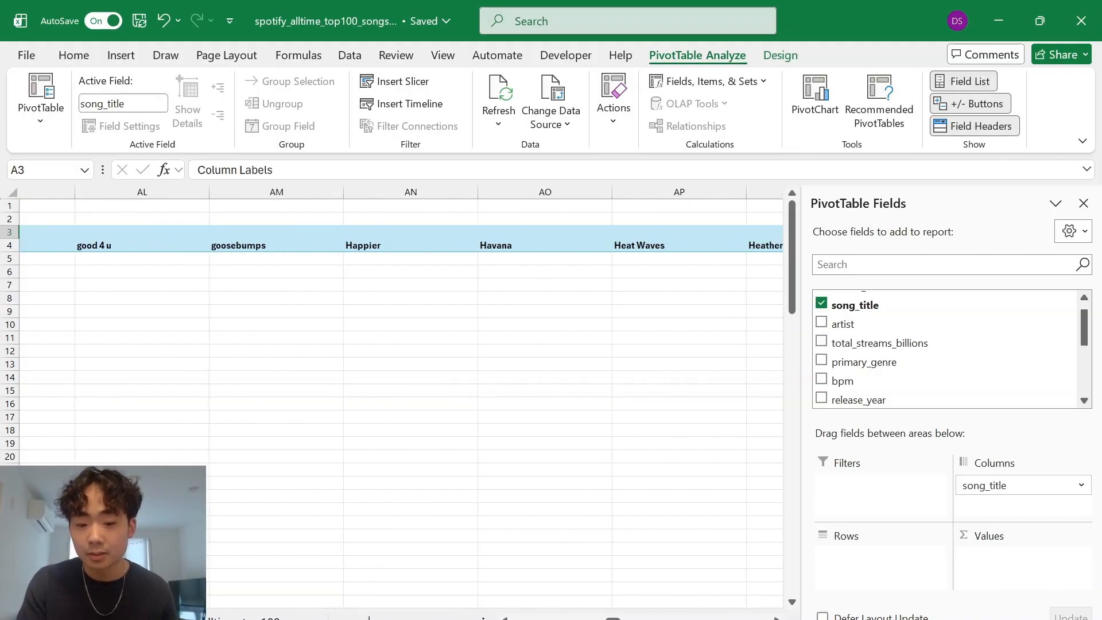
pyautogui.hscroll(15, 598, 472)
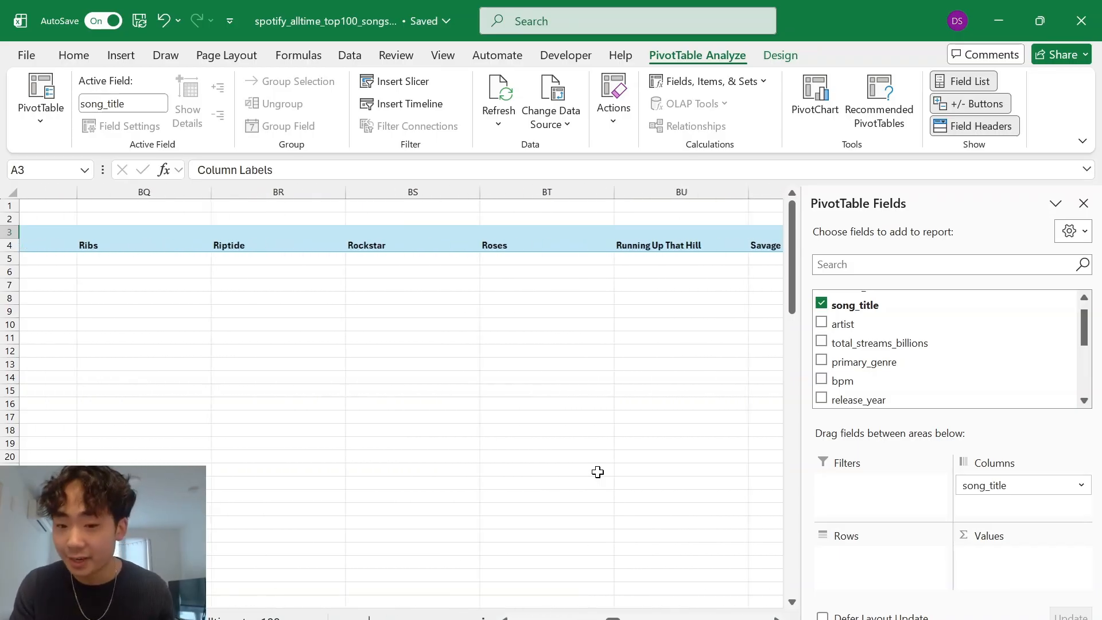
pyautogui.hscroll(-6, 597, 472)
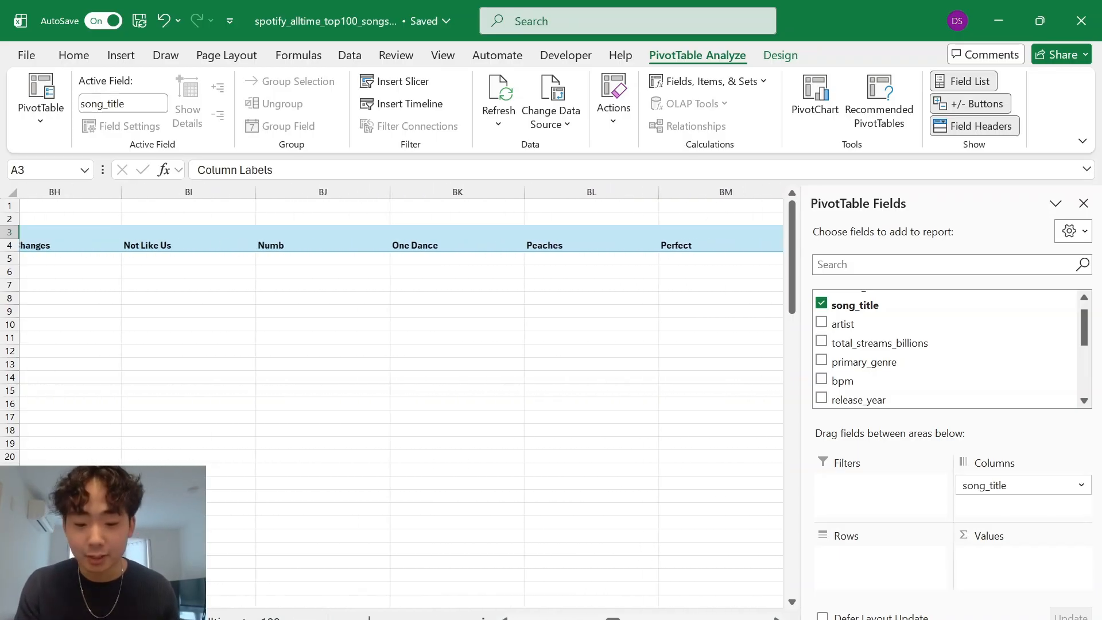
pyautogui.moveTo(613, 617); pyautogui.dragTo(496, 611)
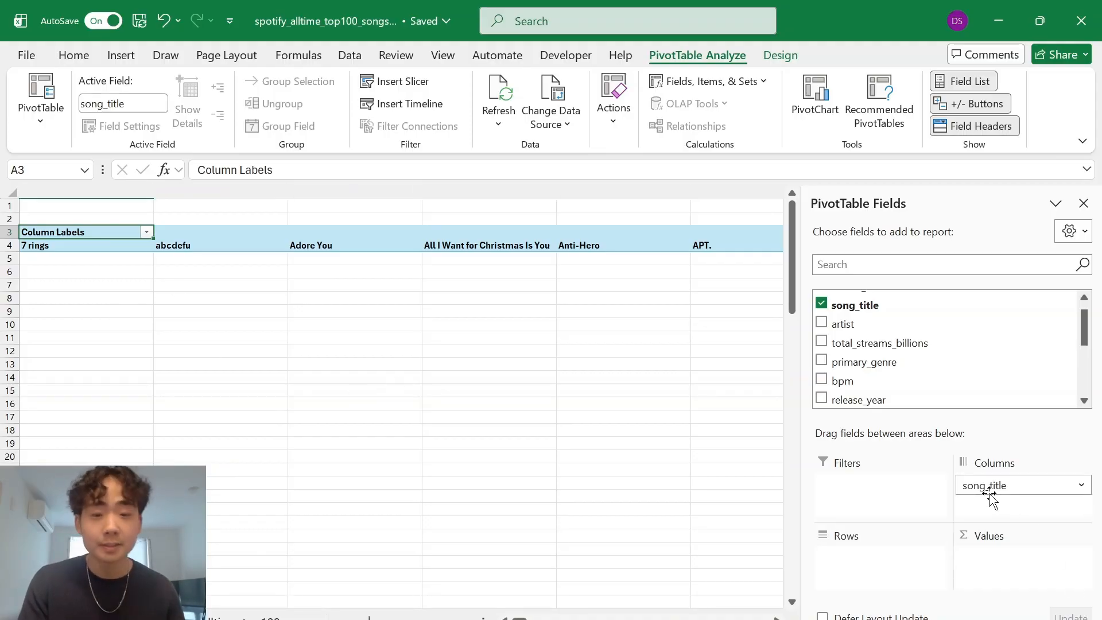
pyautogui.moveTo(988, 488); pyautogui.dragTo(888, 561)
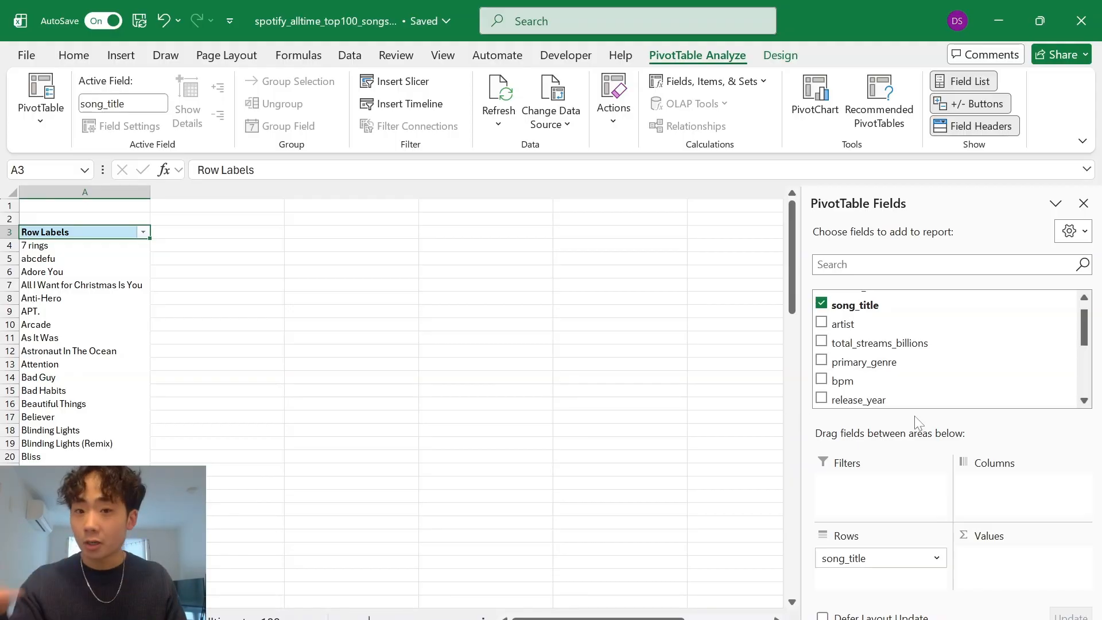
# Add total_streams_billions to the Values area as a sum and check the entry for the first song.
pyautogui.scroll(1, 952, 375)
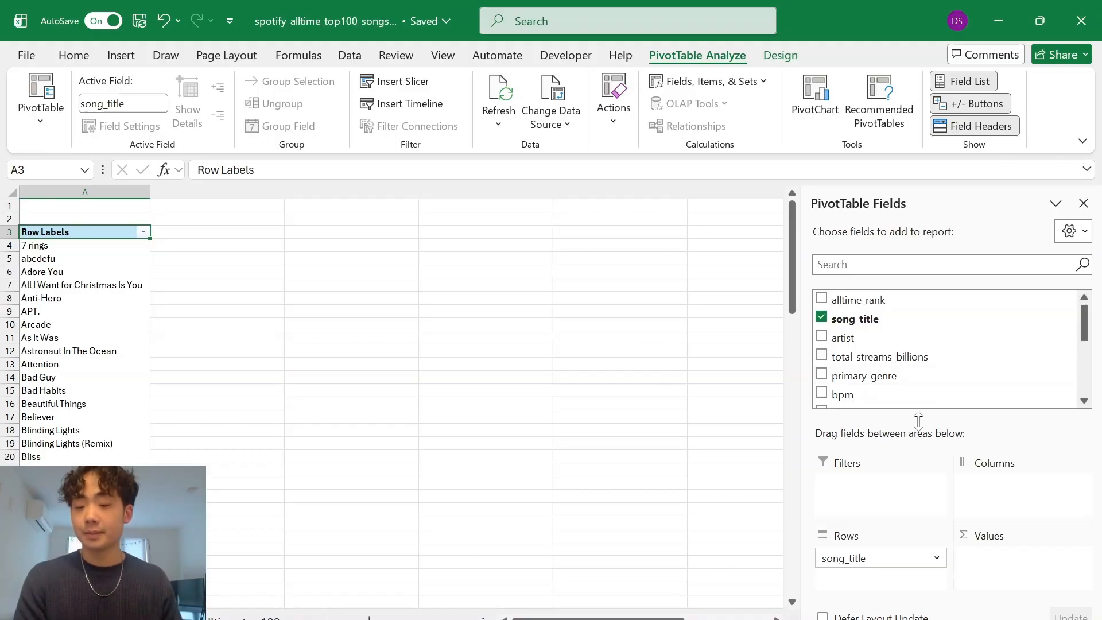
pyautogui.moveTo(884, 358)
pyautogui.mouseDown()
pyautogui.moveTo(996, 504)
pyautogui.moveTo(1004, 565)
pyautogui.mouseUp()
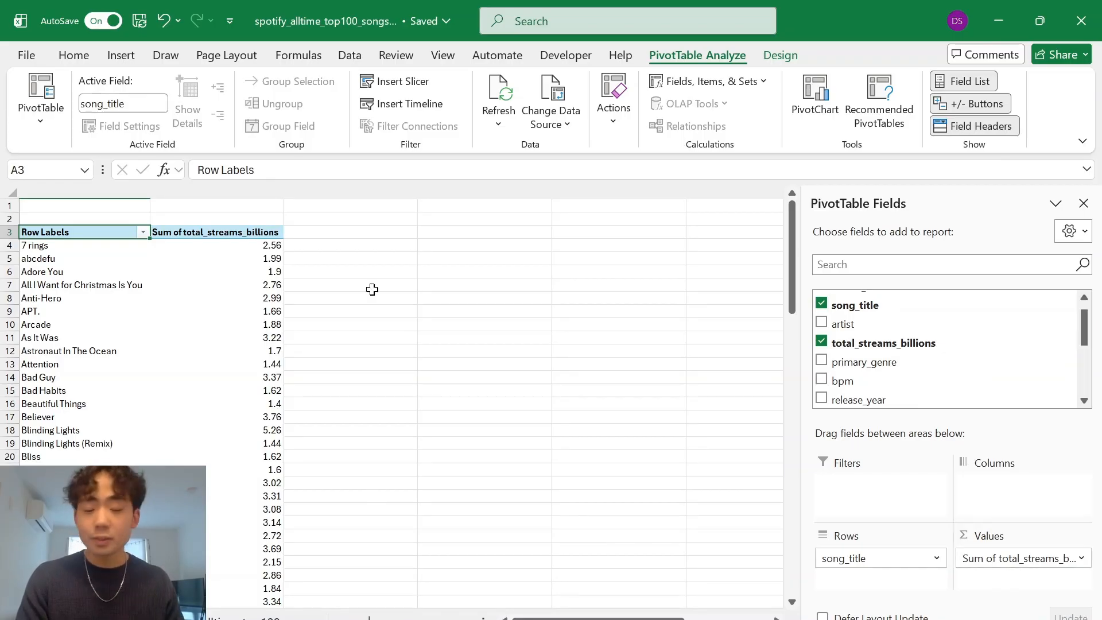
pyautogui.click(243, 261)
pyautogui.press('Up')
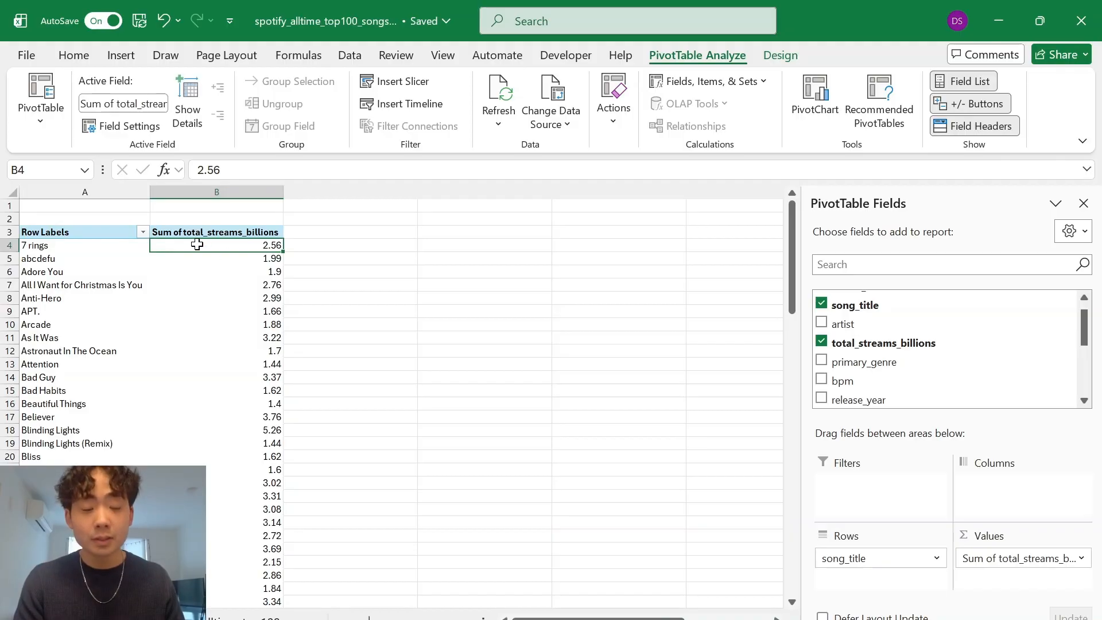
pyautogui.click(77, 248)
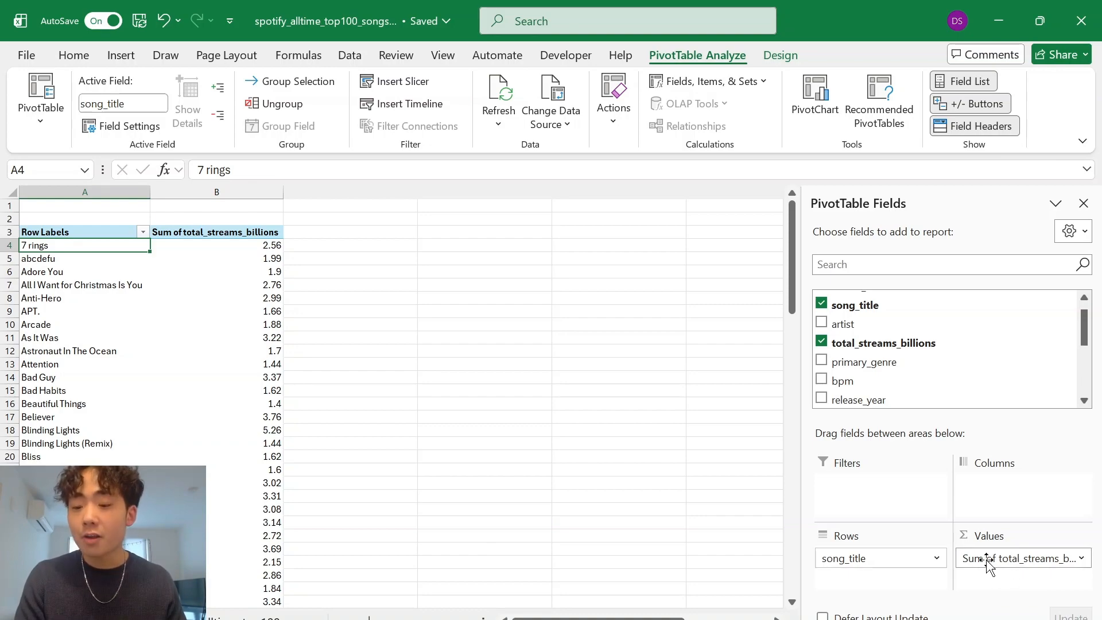
# Review the calculation types for total_streams_billions, trying Count, Average, Max and Product, and keep Sum.
pyautogui.click(1082, 559)
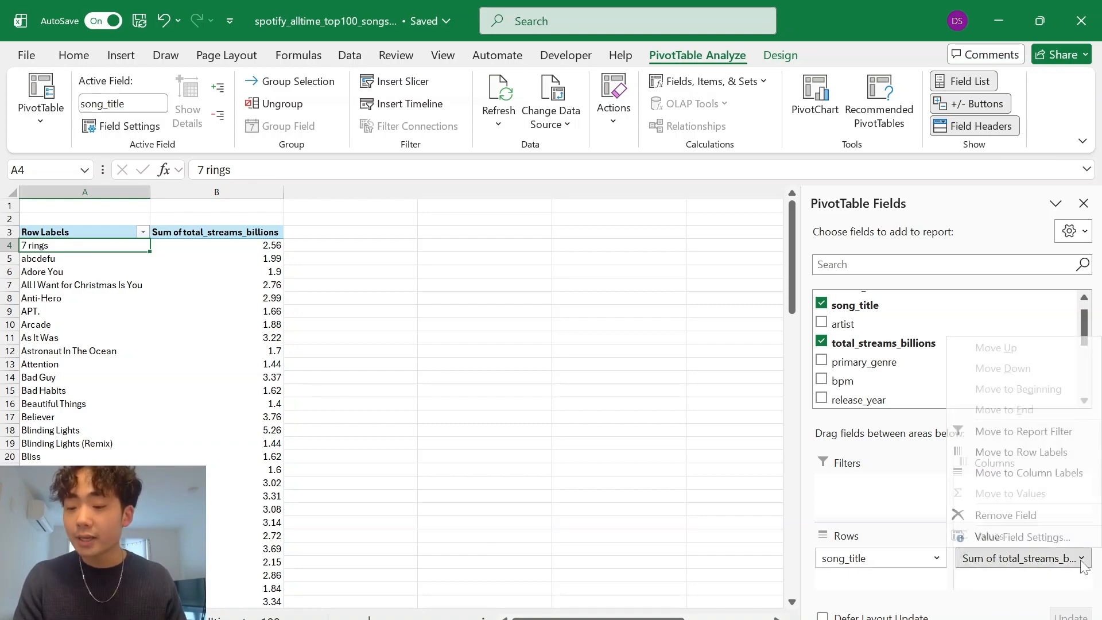
pyautogui.click(1001, 583)
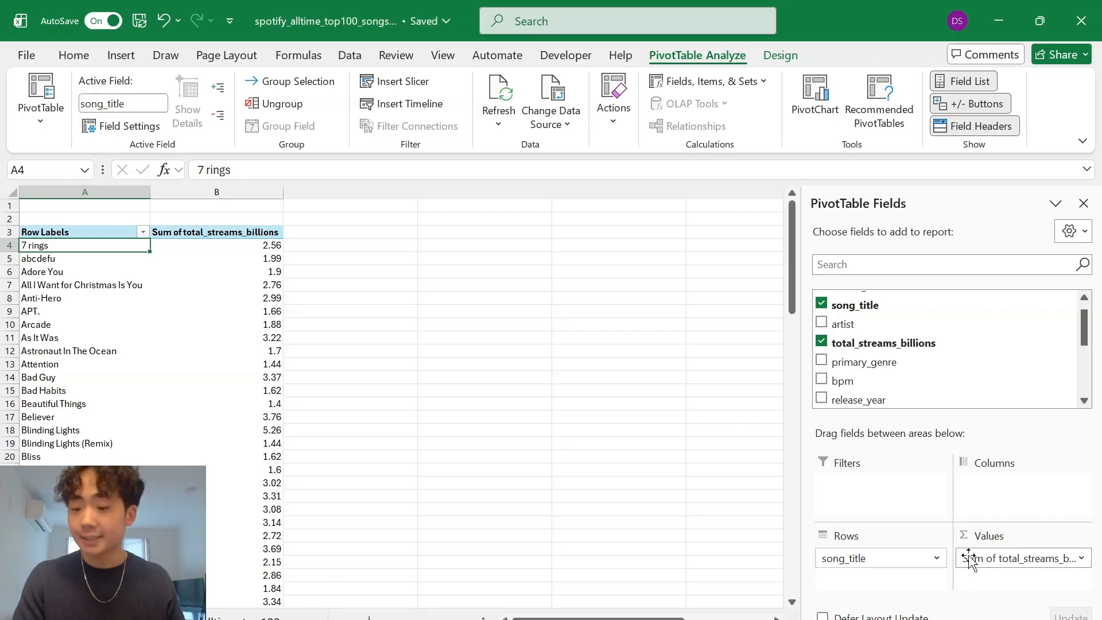
pyautogui.click(1080, 558)
pyautogui.click(1041, 545)
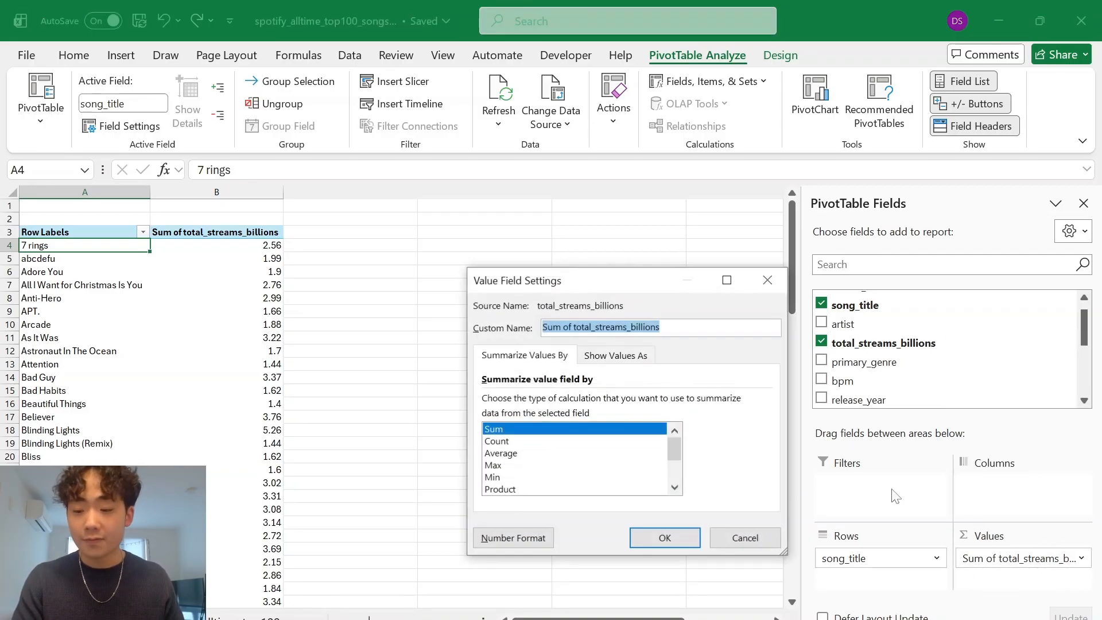
pyautogui.click(502, 443)
pyautogui.click(519, 454)
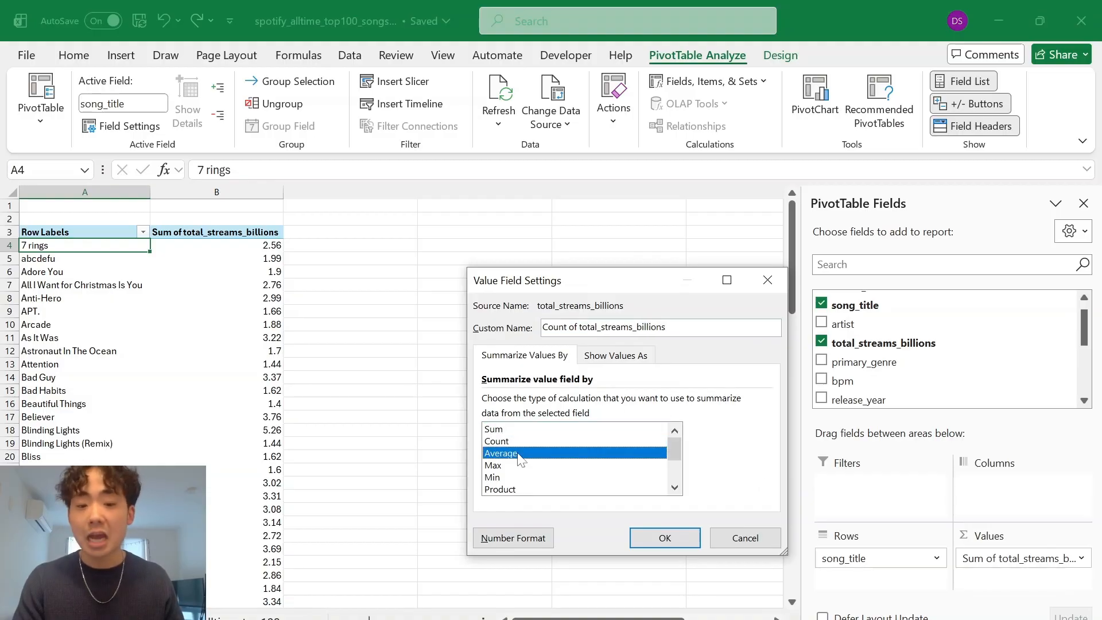
pyautogui.click(497, 465)
pyautogui.click(534, 489)
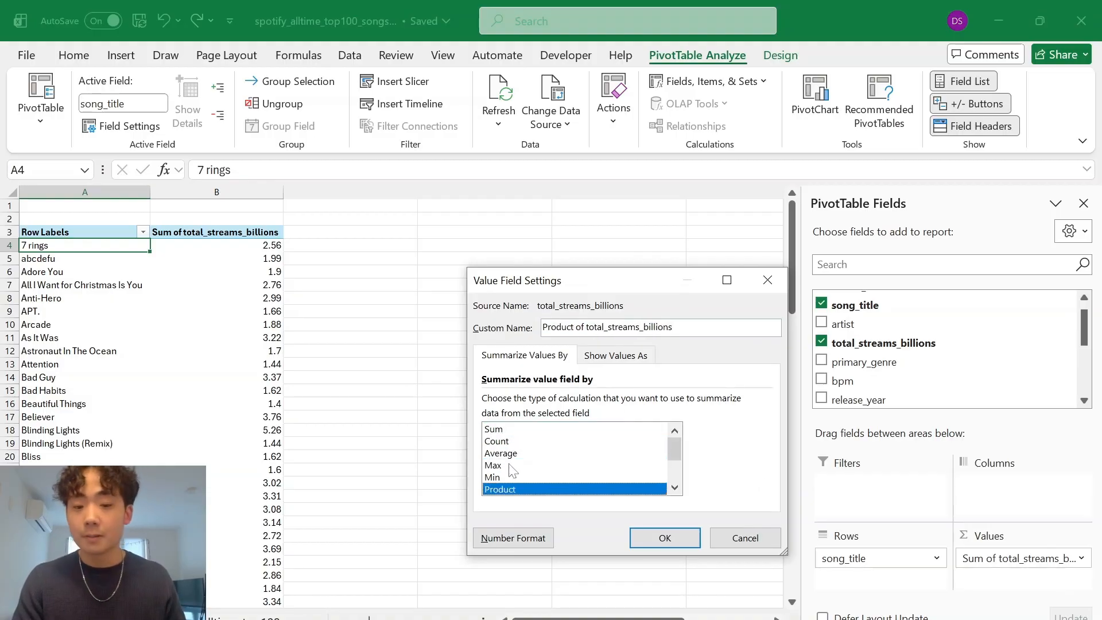
pyautogui.click(508, 431)
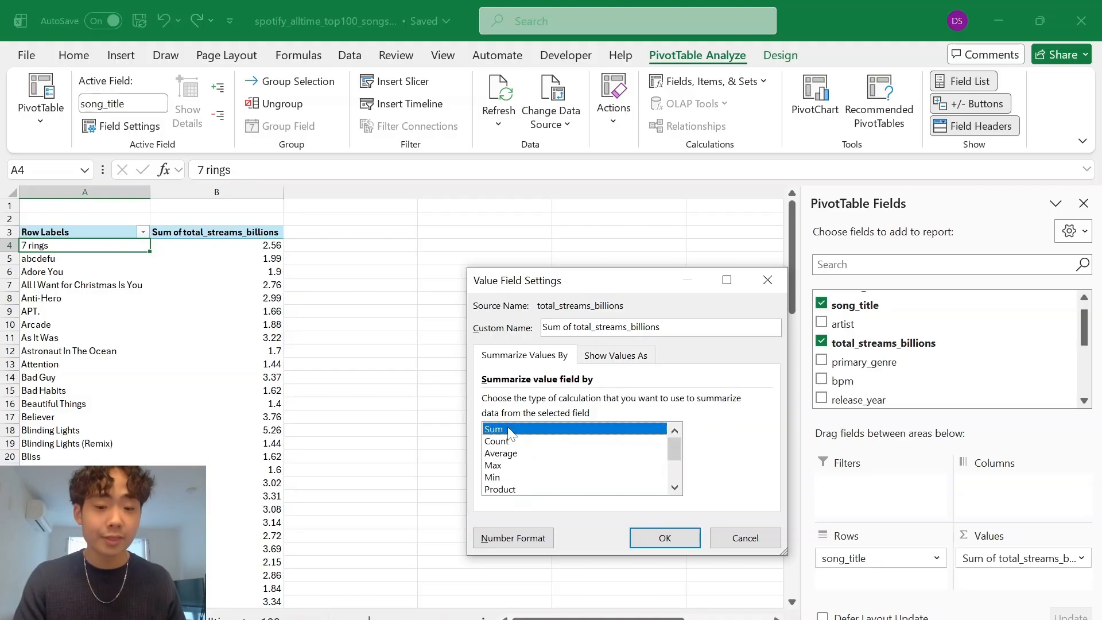
pyautogui.click(676, 537)
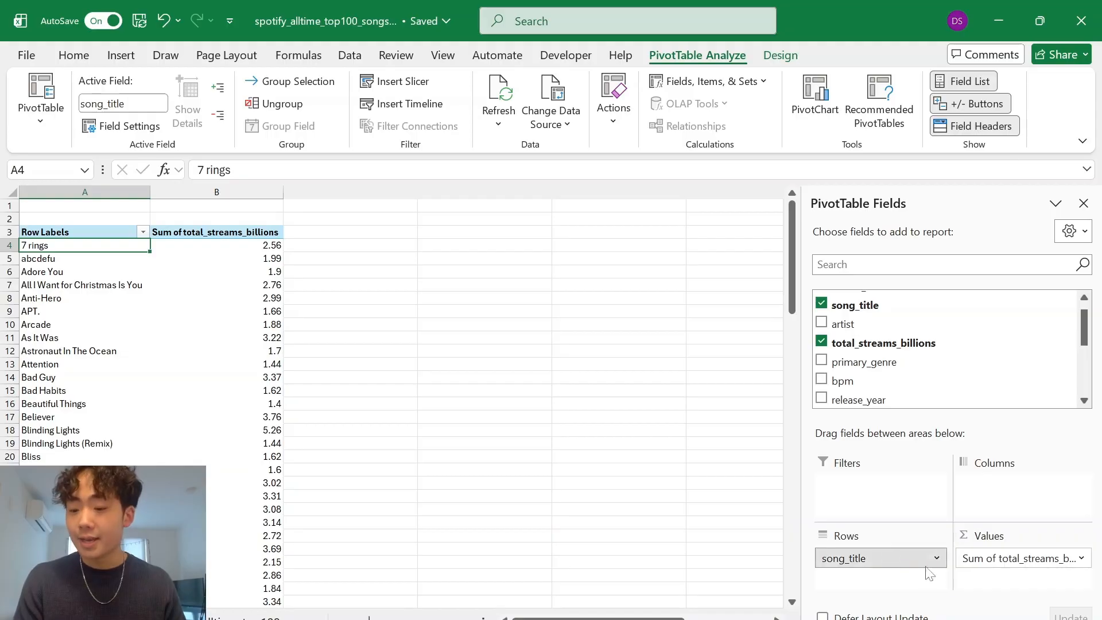
# Swap the PivotTable fields, placing total_streams_billions in Rows and a count of song_title in Values, and look down the rows.
pyautogui.moveTo(869, 560)
pyautogui.mouseDown()
pyautogui.moveTo(998, 579)
pyautogui.moveTo(989, 563)
pyautogui.moveTo(878, 560)
pyautogui.mouseUp()
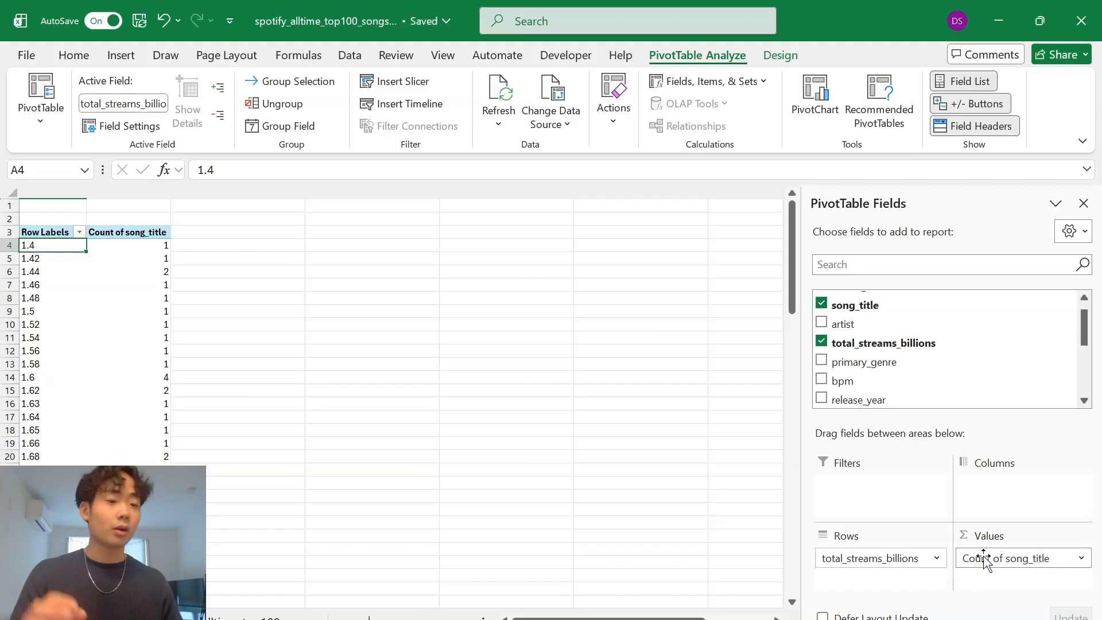
pyautogui.scroll(-4, 379, 260)
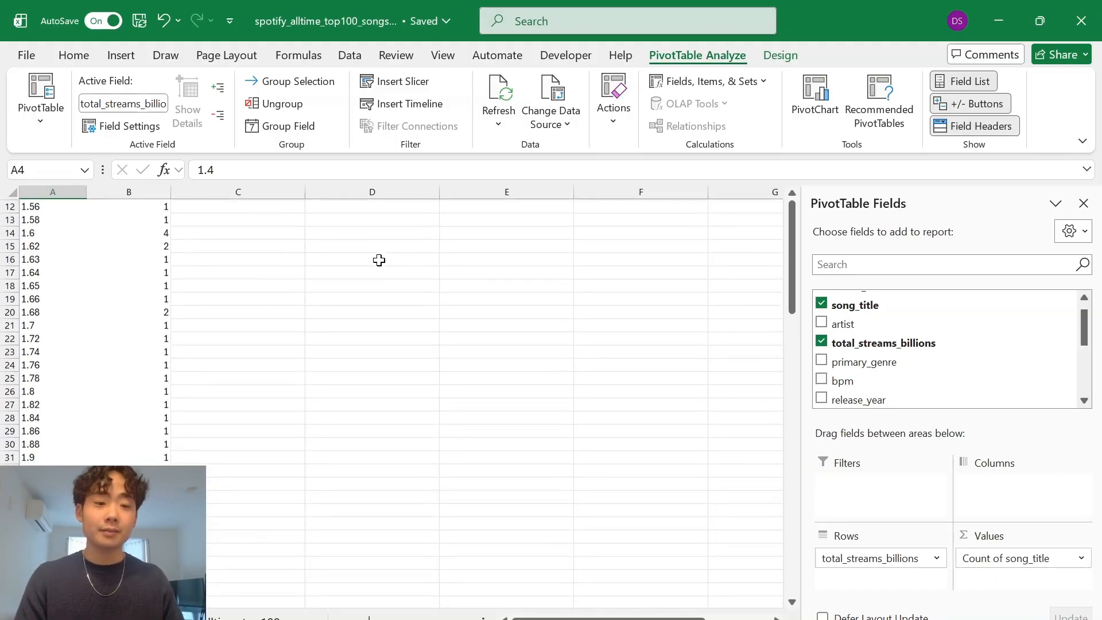
# Return song_title to Rows and the sum of total_streams_billions to Values, and check the sums for Arcade and abcdefu.
pyautogui.scroll(4, 379, 260)
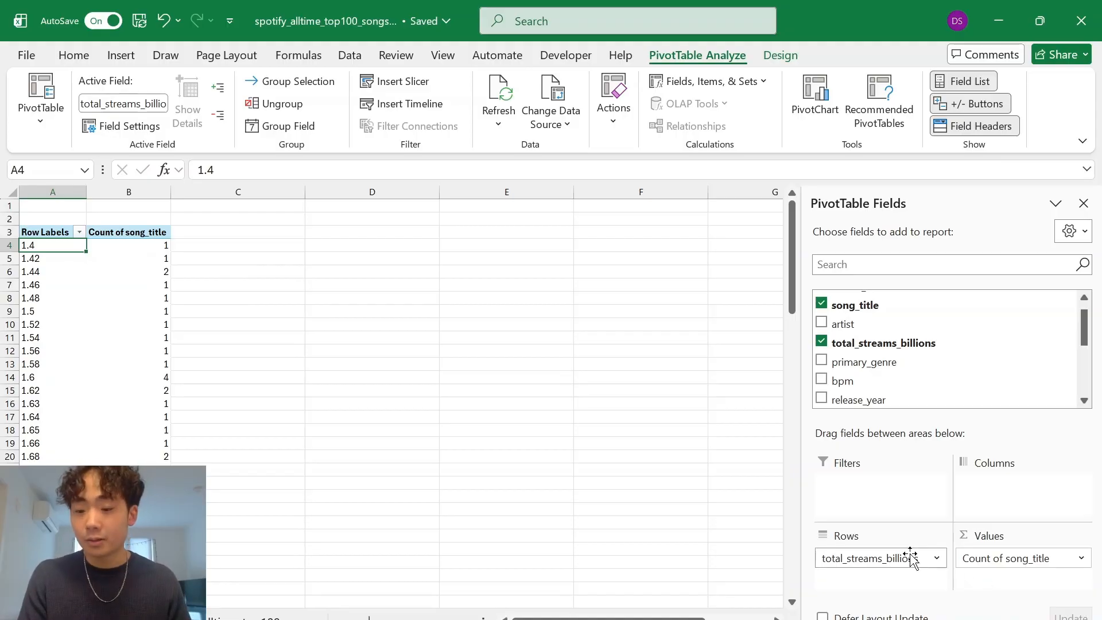
pyautogui.moveTo(878, 558); pyautogui.dragTo(912, 575)
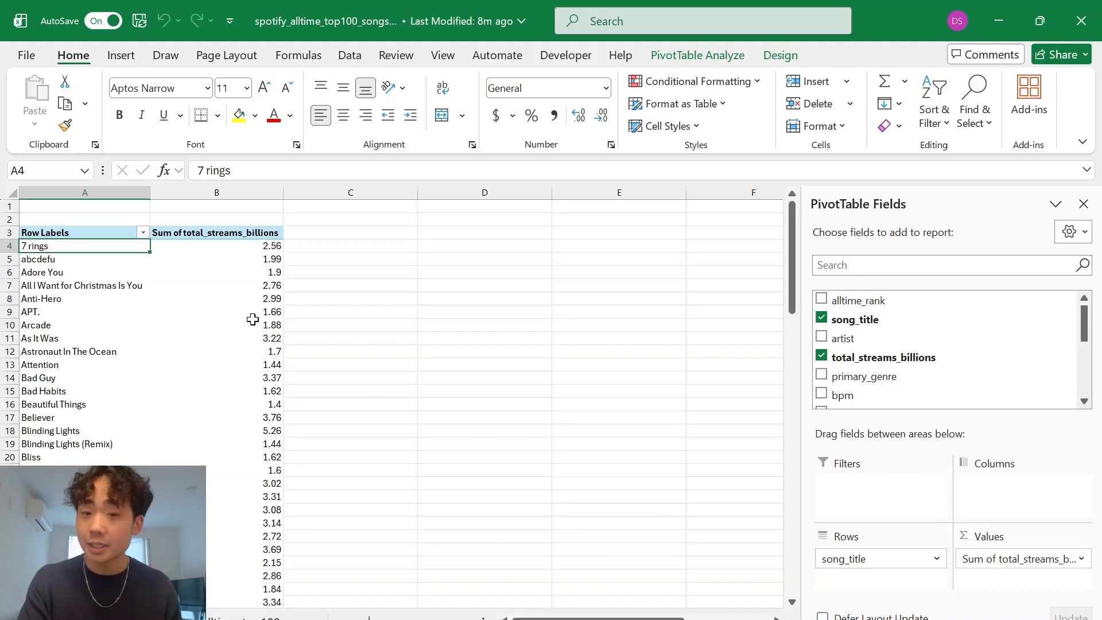
pyautogui.click(207, 326)
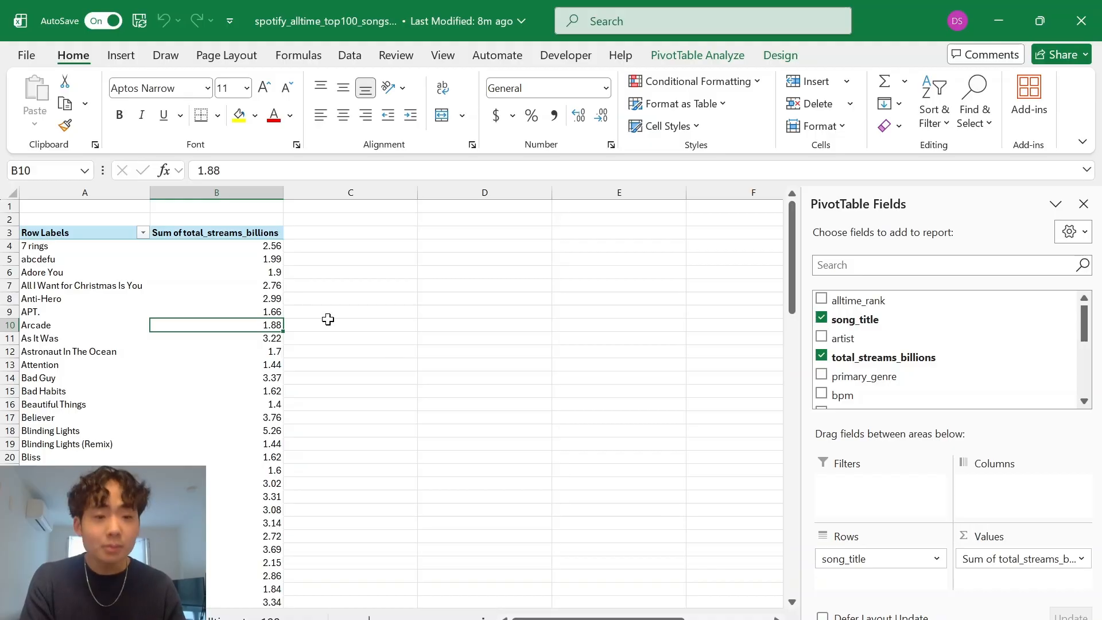
pyautogui.click(211, 260)
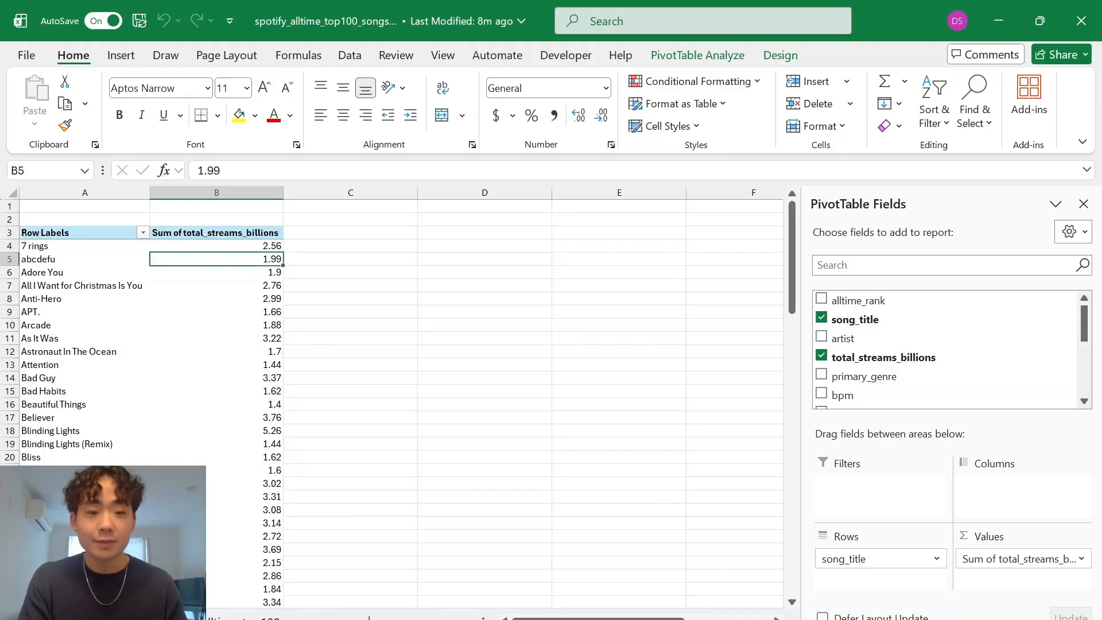
# Compare the PivotTable's stream sums for individual songs with the total_streams_billions column in the source table.
pyautogui.click(243, 618)
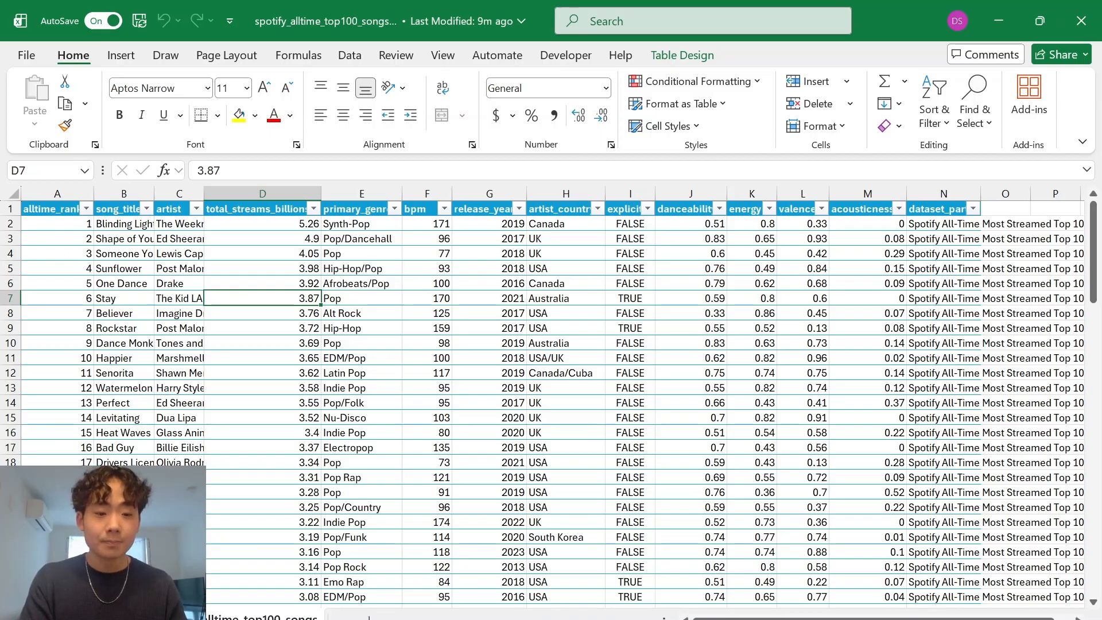
pyautogui.scroll(-1, 299, 396)
pyautogui.scroll(1, 298, 396)
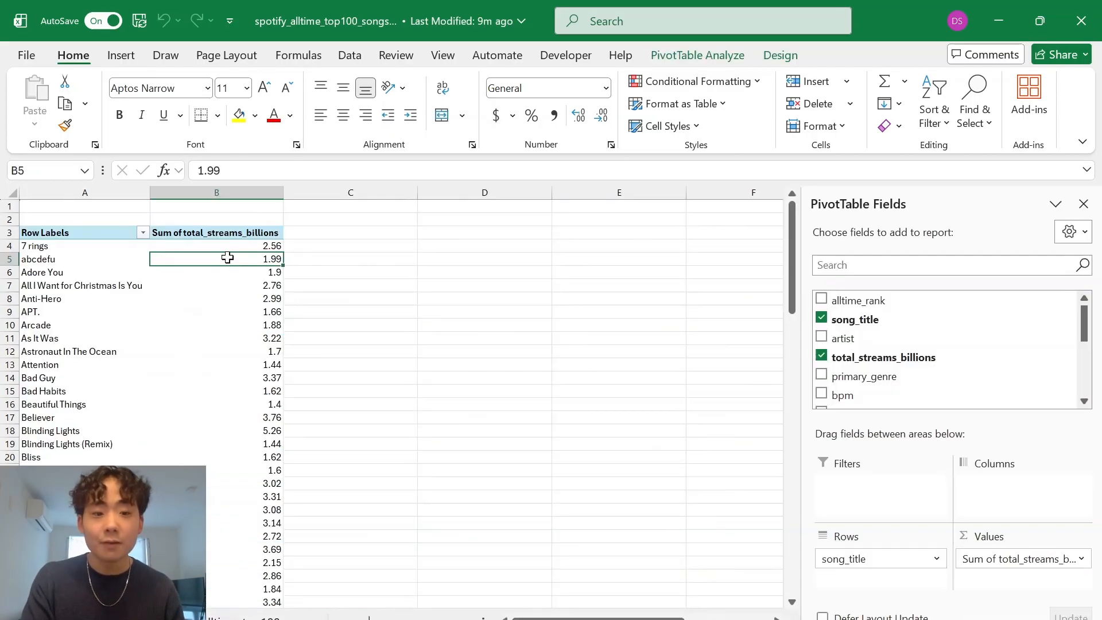
pyautogui.click(246, 246)
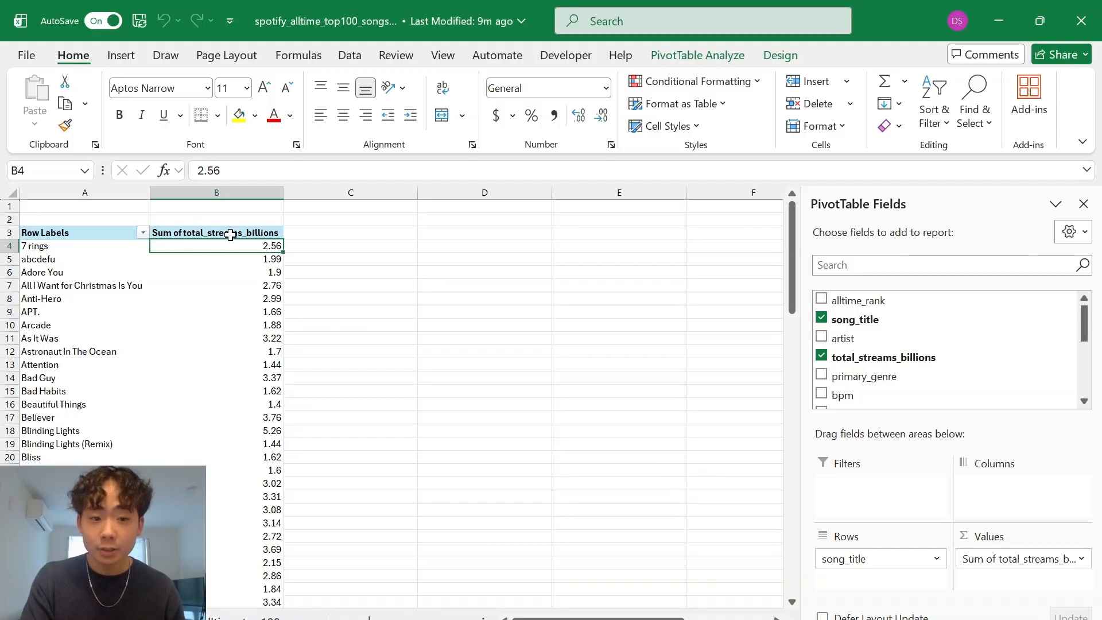
pyautogui.click(253, 616)
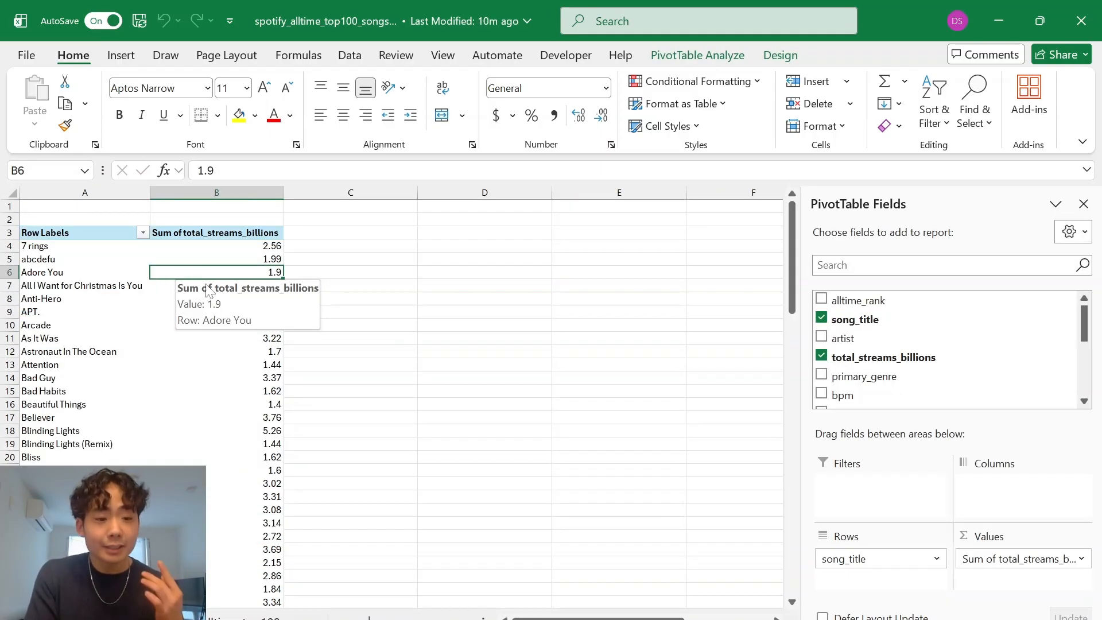
pyautogui.click(223, 298)
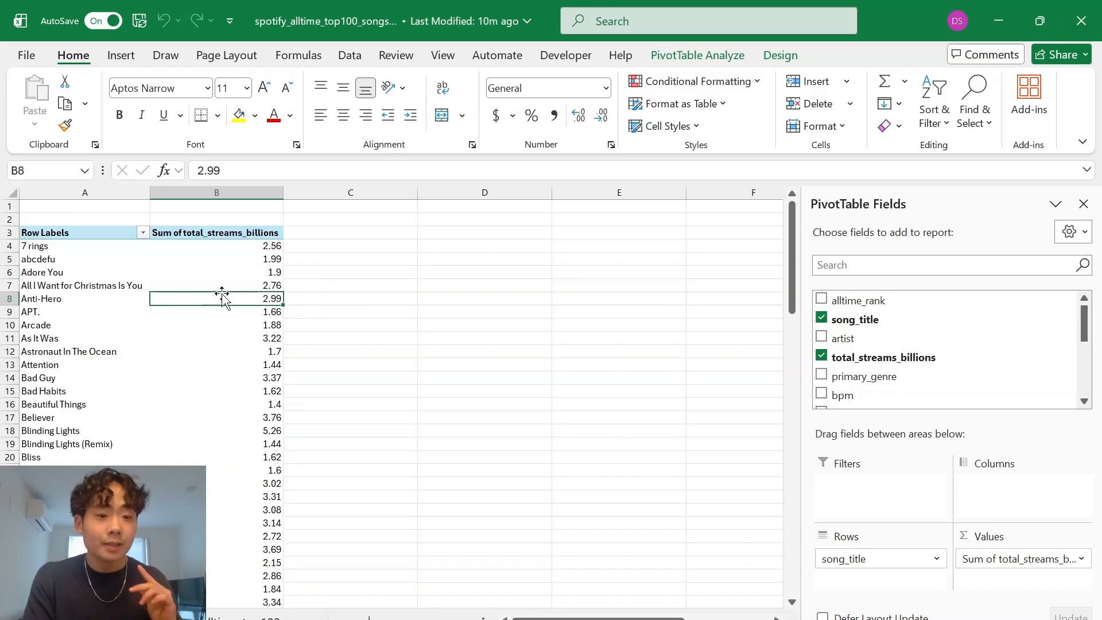
pyautogui.click(216, 284)
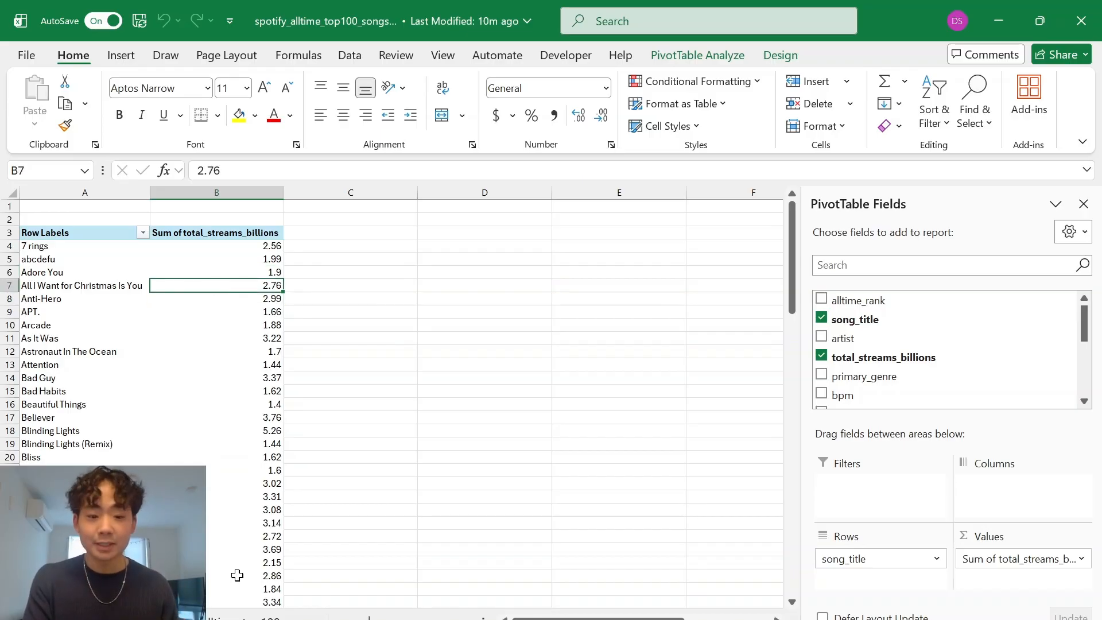
pyautogui.hotkey('ctrl', 'pagedown')
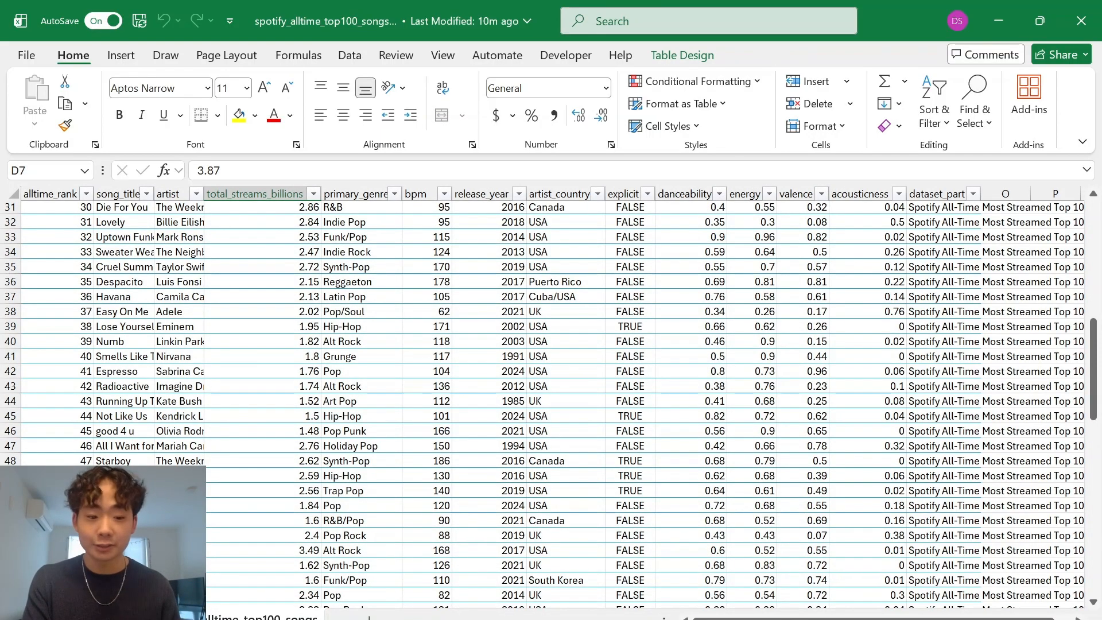
pyautogui.hotkey('ctrl', 'pageup')
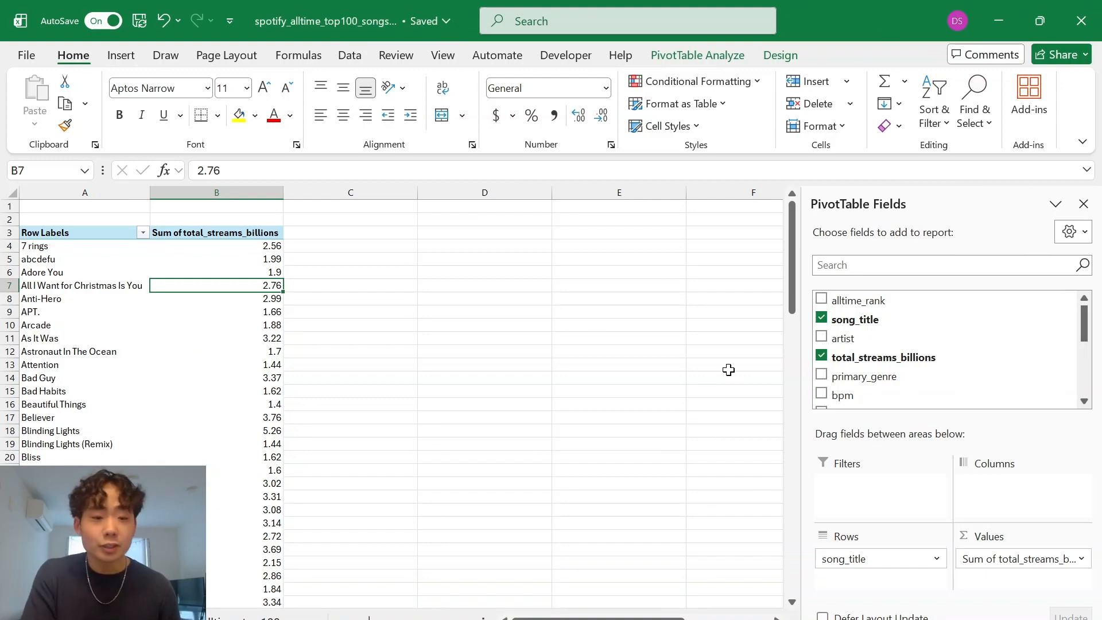
# Add release_year to Rows beneath song_title and look over the years nested under each song.
pyautogui.scroll(-3, 868, 370)
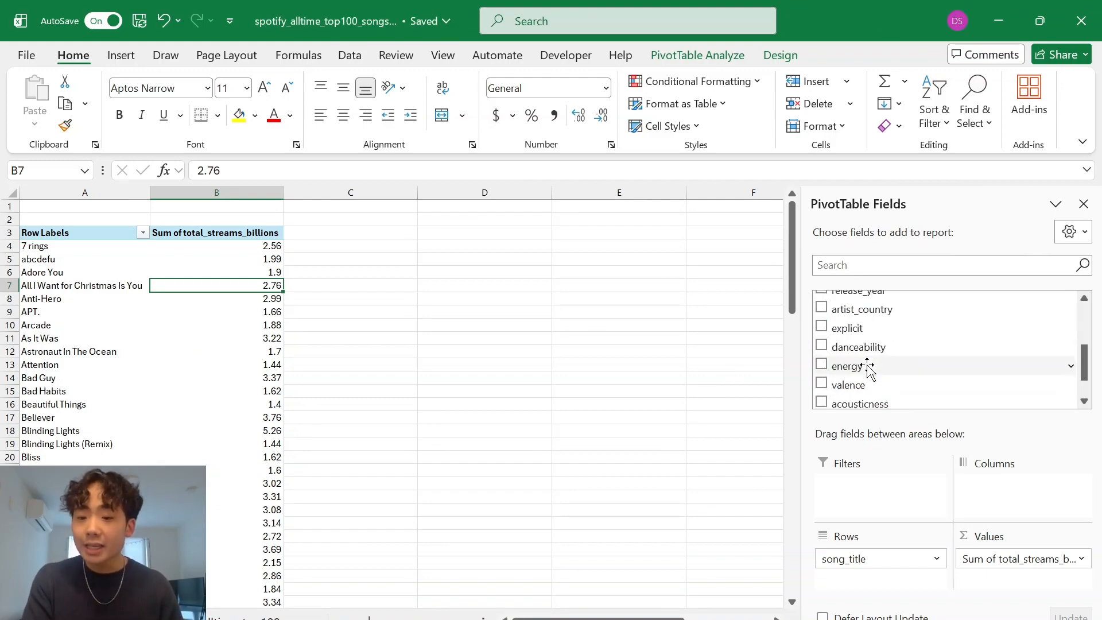
pyautogui.scroll(3, 867, 370)
pyautogui.scroll(-2, 867, 370)
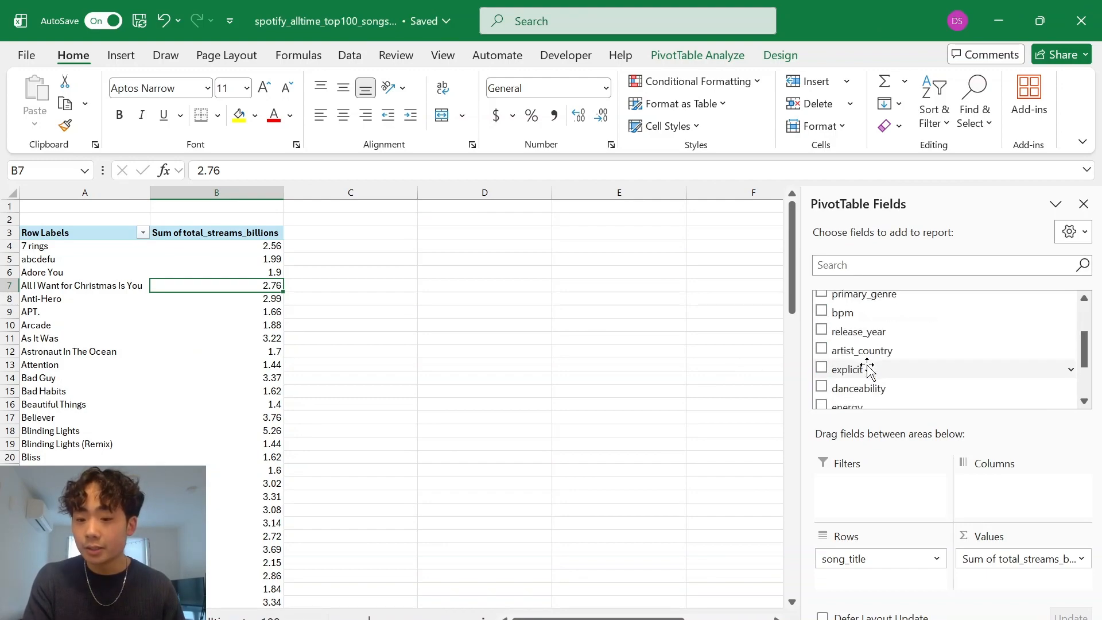
pyautogui.moveTo(855, 331); pyautogui.dragTo(857, 559)
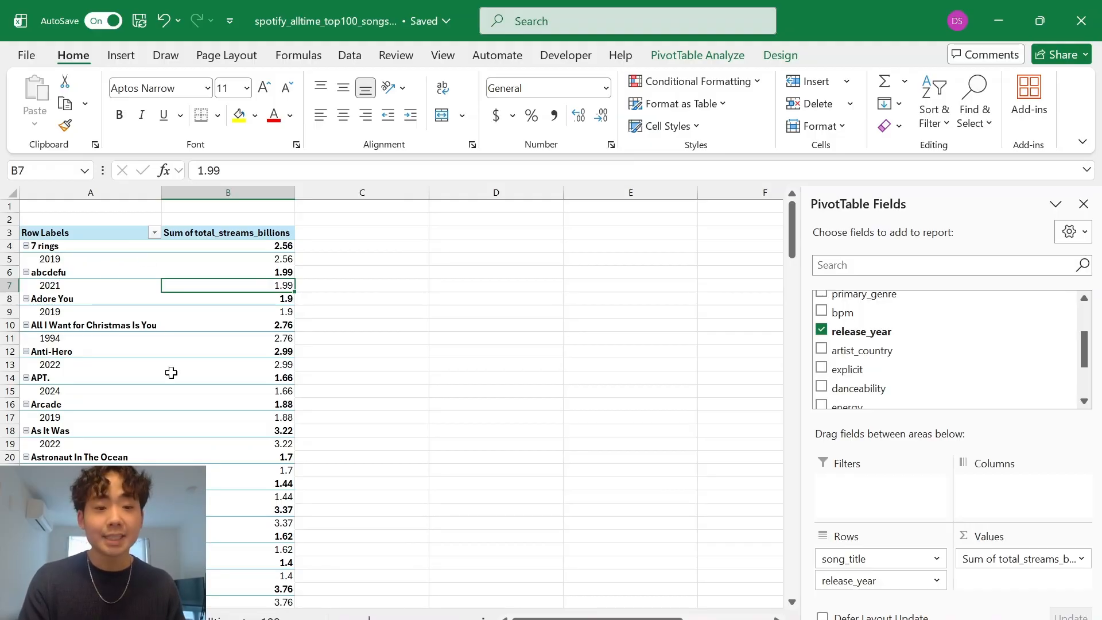
pyautogui.scroll(-1, 171, 373)
pyautogui.scroll(1, 172, 371)
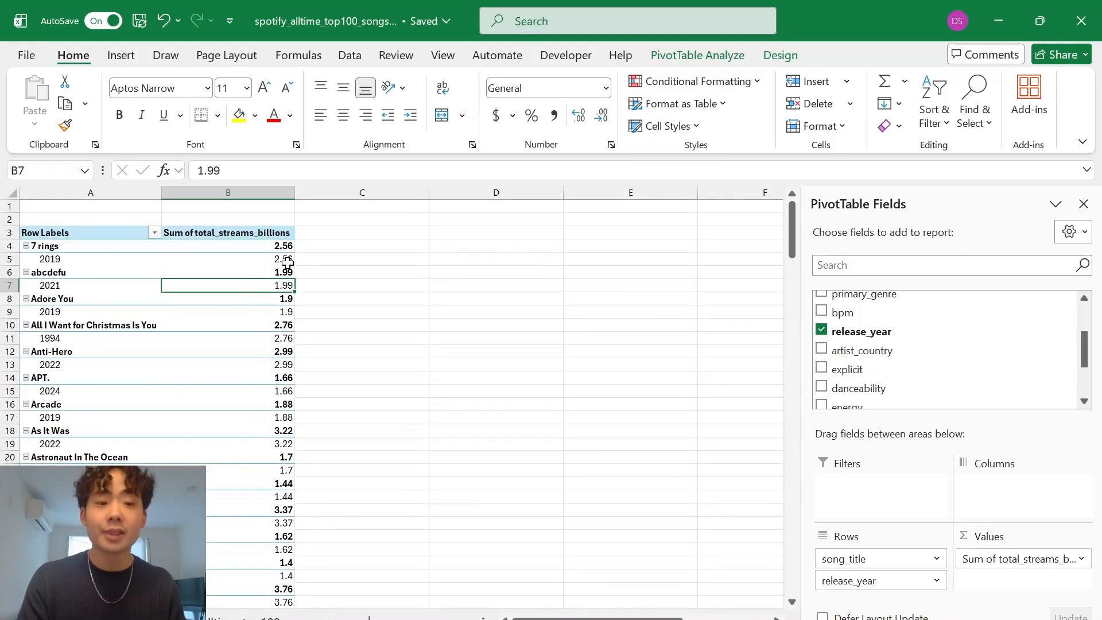
pyautogui.moveTo(276, 258)
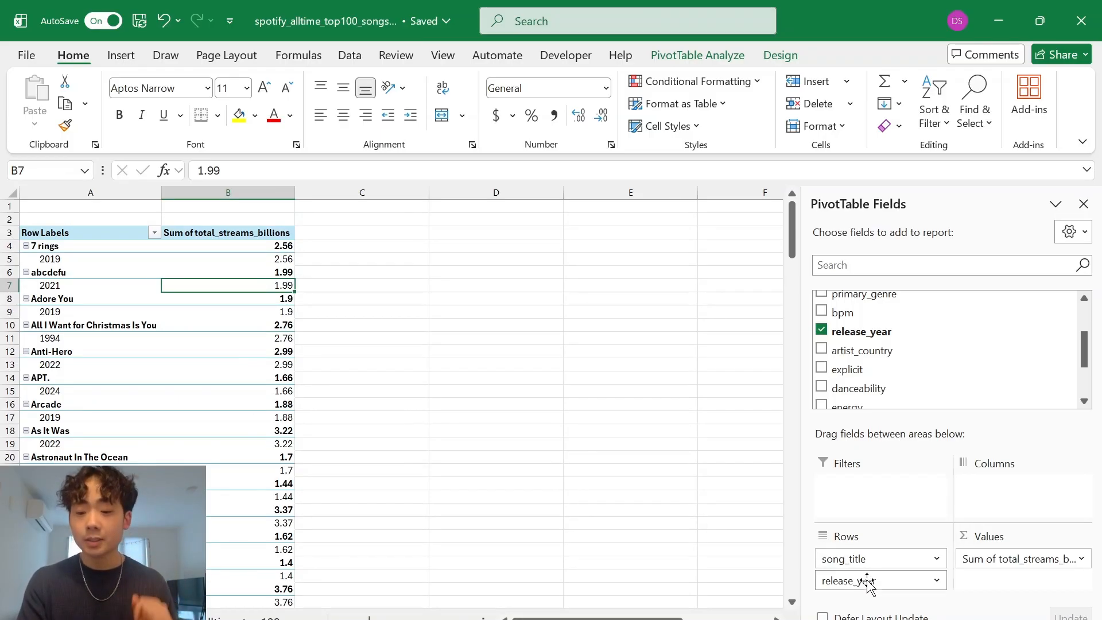
# Collapse and re-expand the release year details under the songs 7 rings and abcdefu.
pyautogui.moveTo(860, 581); pyautogui.dragTo(858, 572)
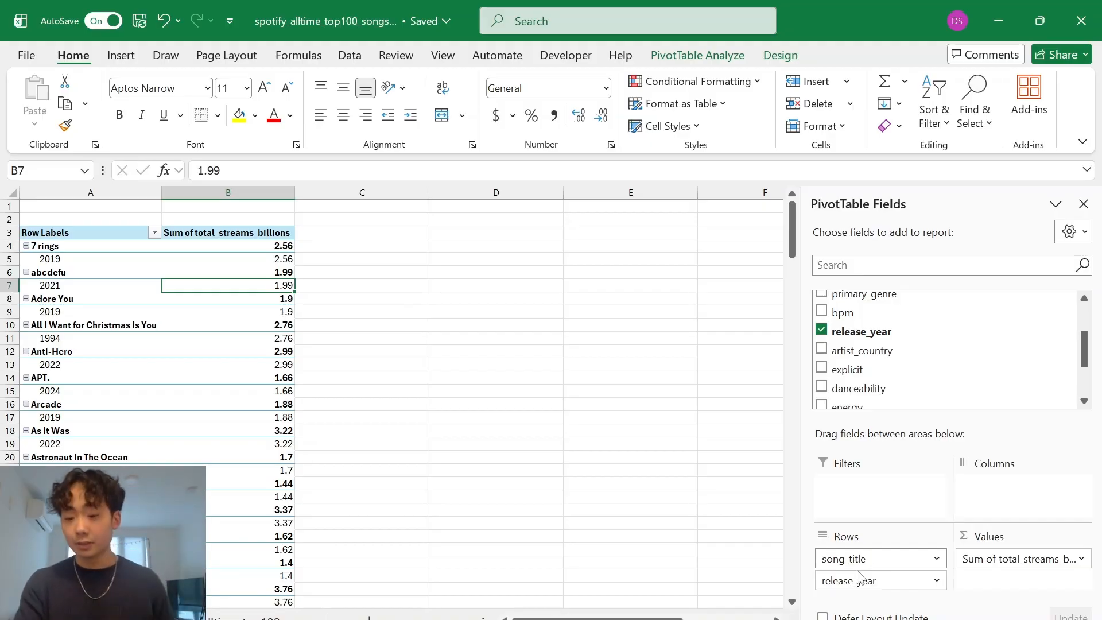
pyautogui.click(26, 246)
pyautogui.click(26, 246)
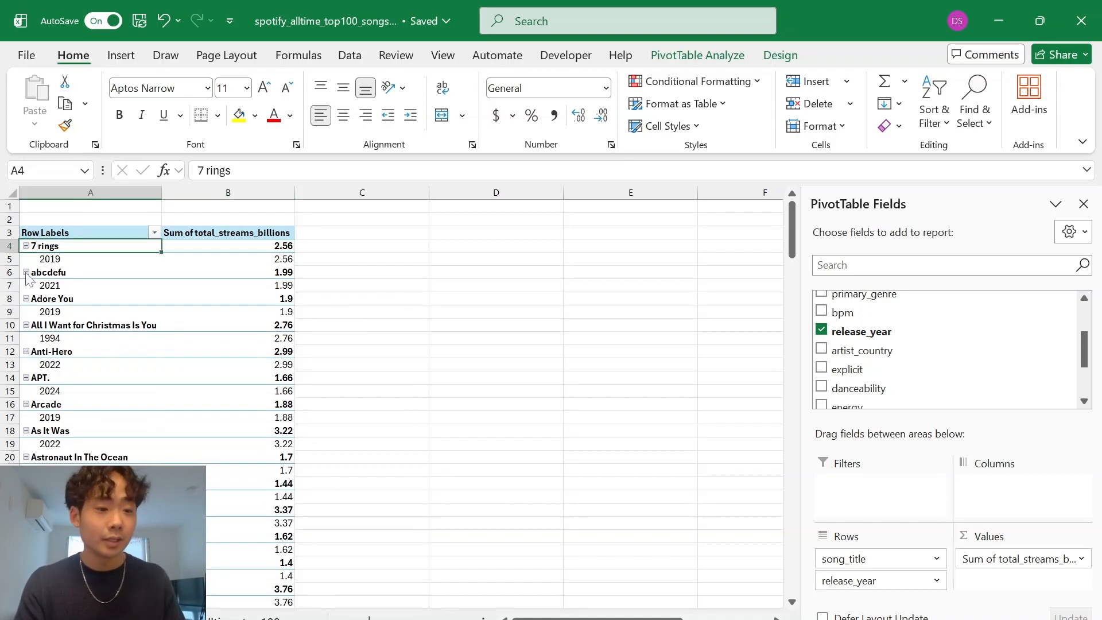
pyautogui.click(26, 272)
pyautogui.click(26, 272)
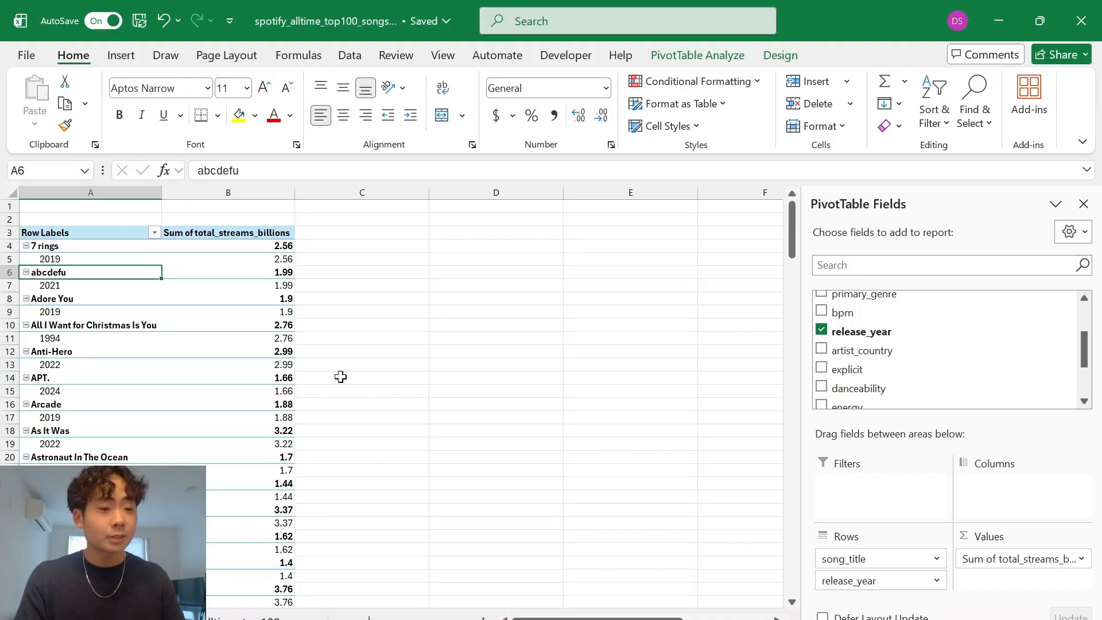
pyautogui.press('Up')
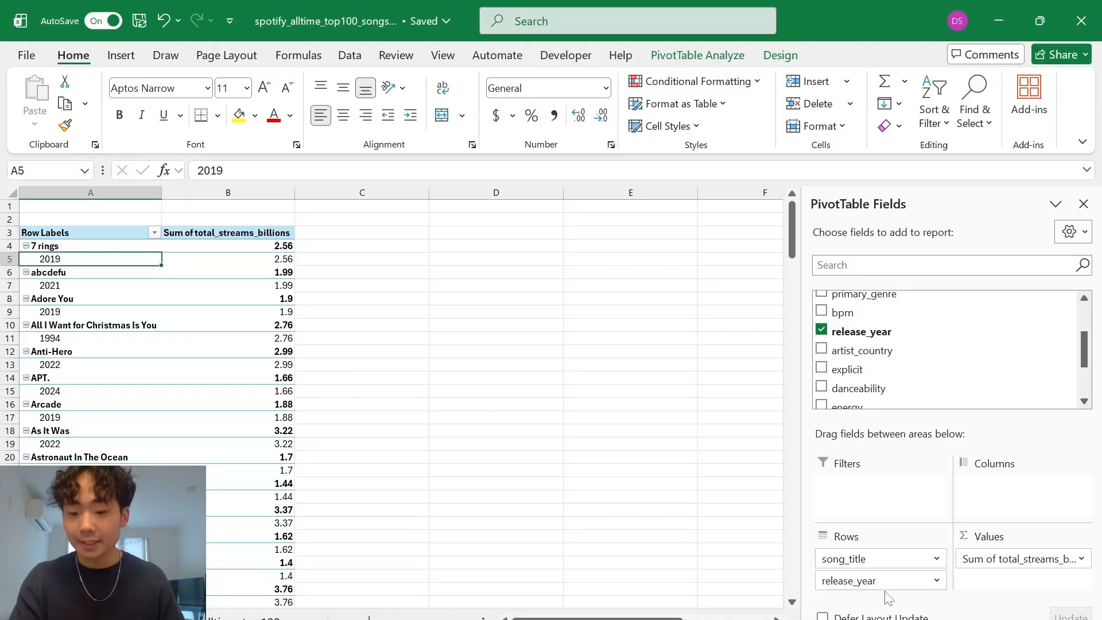
# Move release_year above song_title in Rows and look through the songs and stream sums grouped under each year.
pyautogui.moveTo(881, 588); pyautogui.dragTo(859, 555)
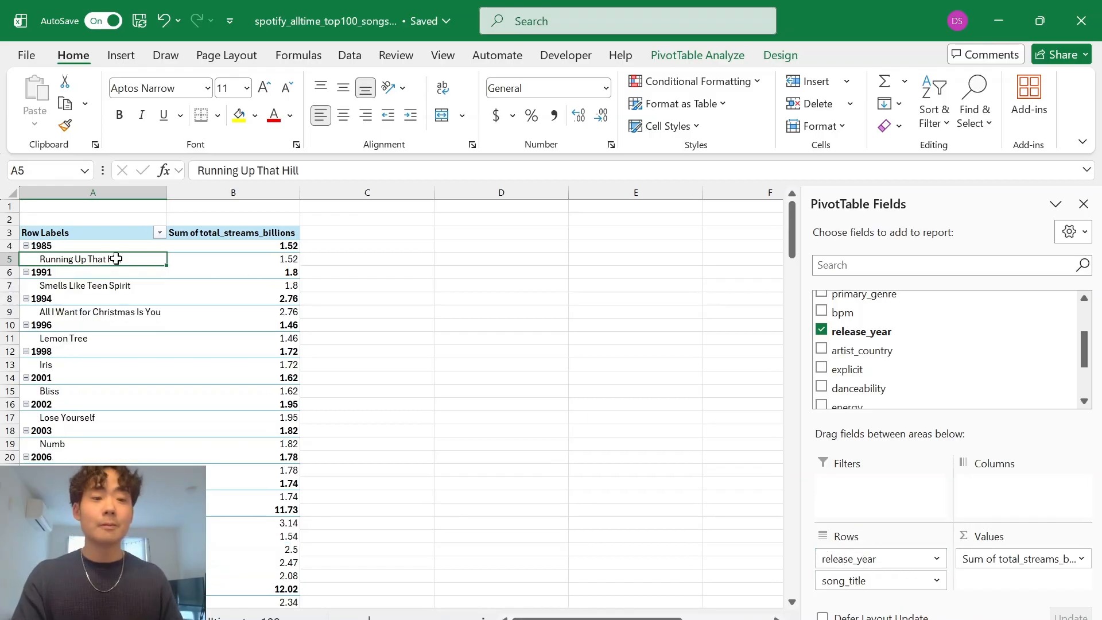
pyautogui.scroll(-4, 143, 407)
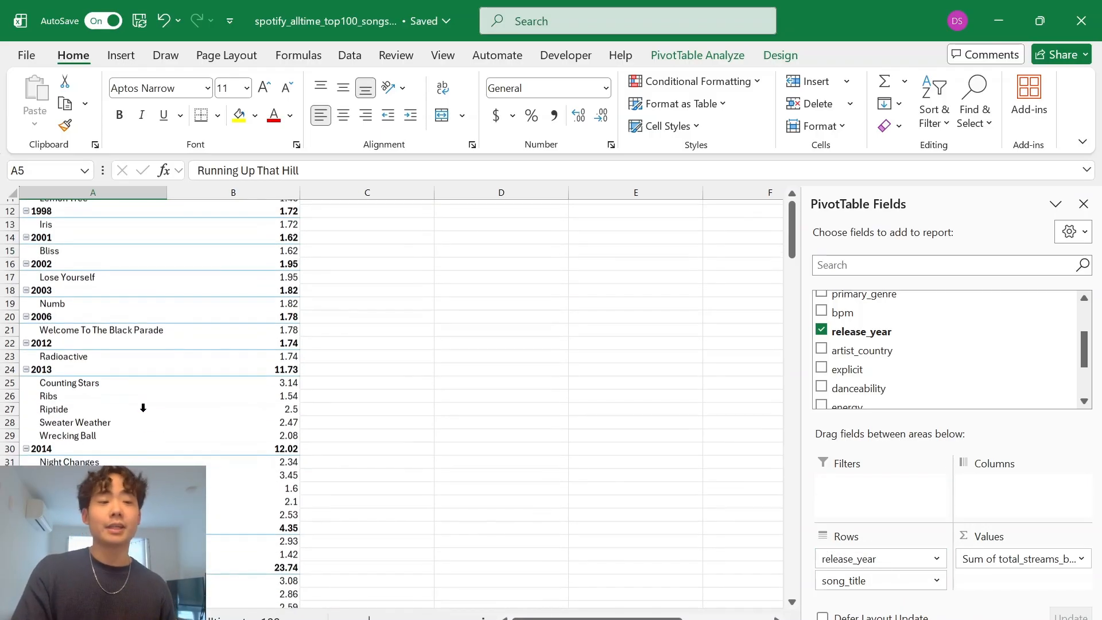
pyautogui.click(70, 383)
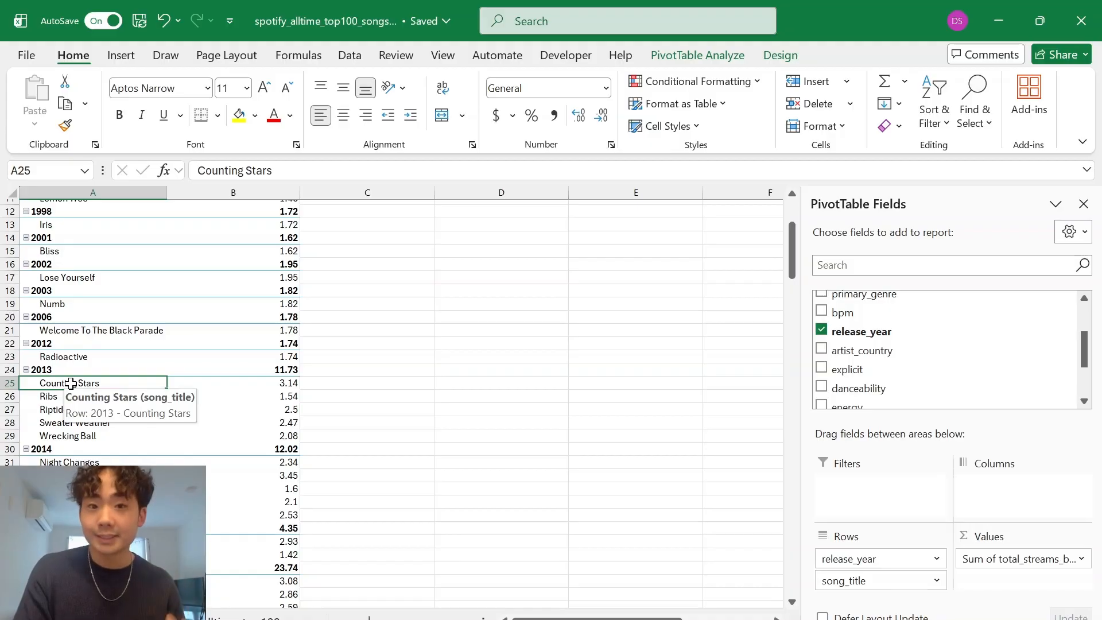
pyautogui.click(268, 407)
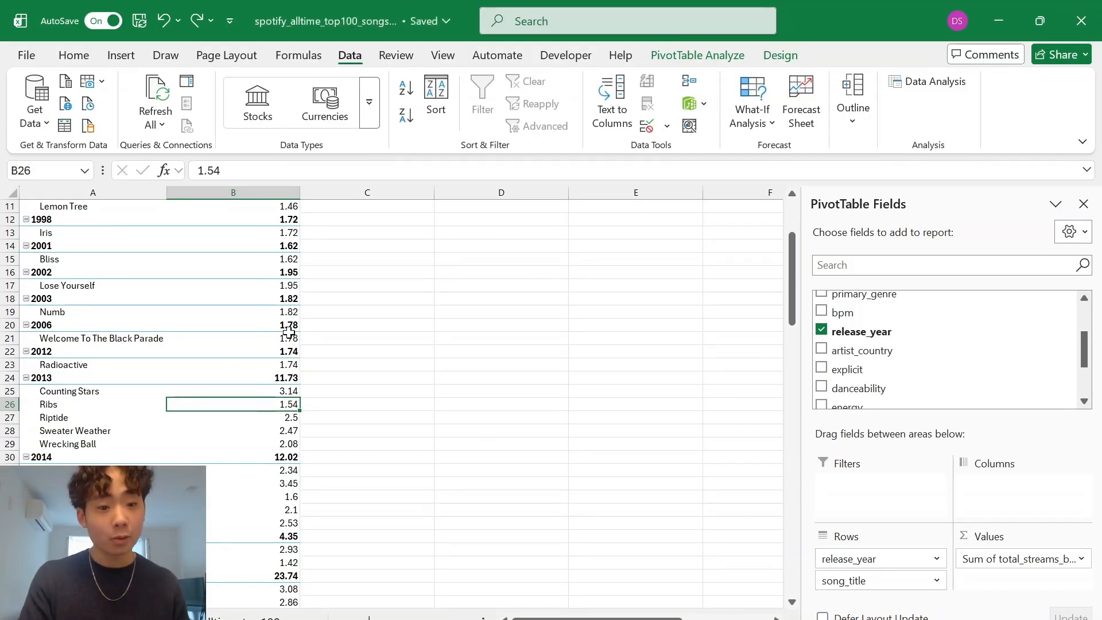
pyautogui.moveTo(289, 333)
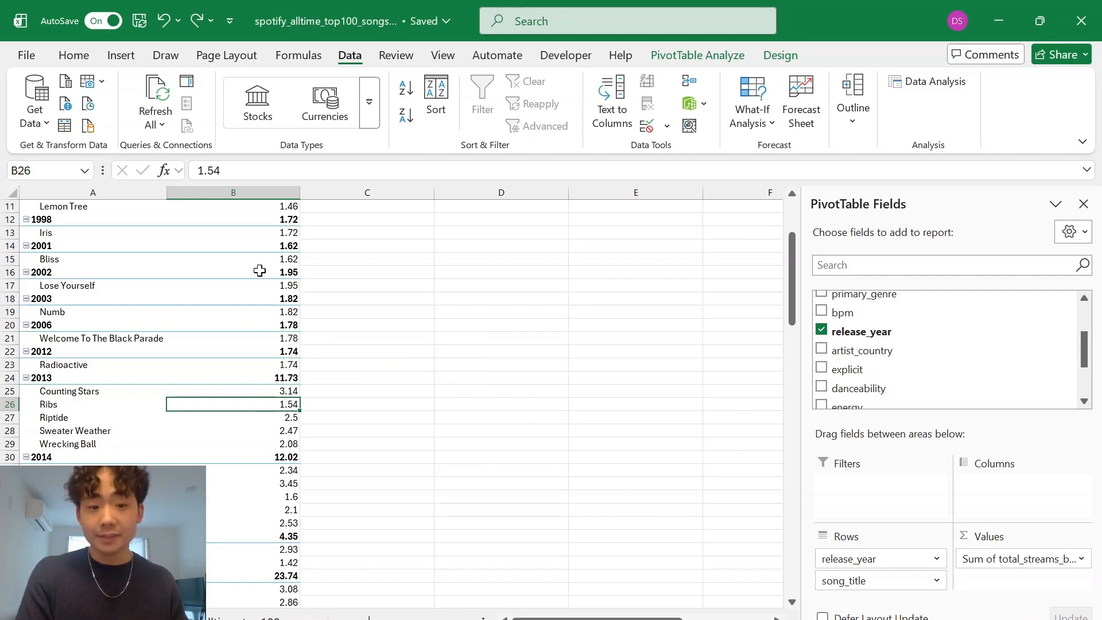
pyautogui.scroll(4, 258, 270)
pyautogui.scroll(-4, 258, 271)
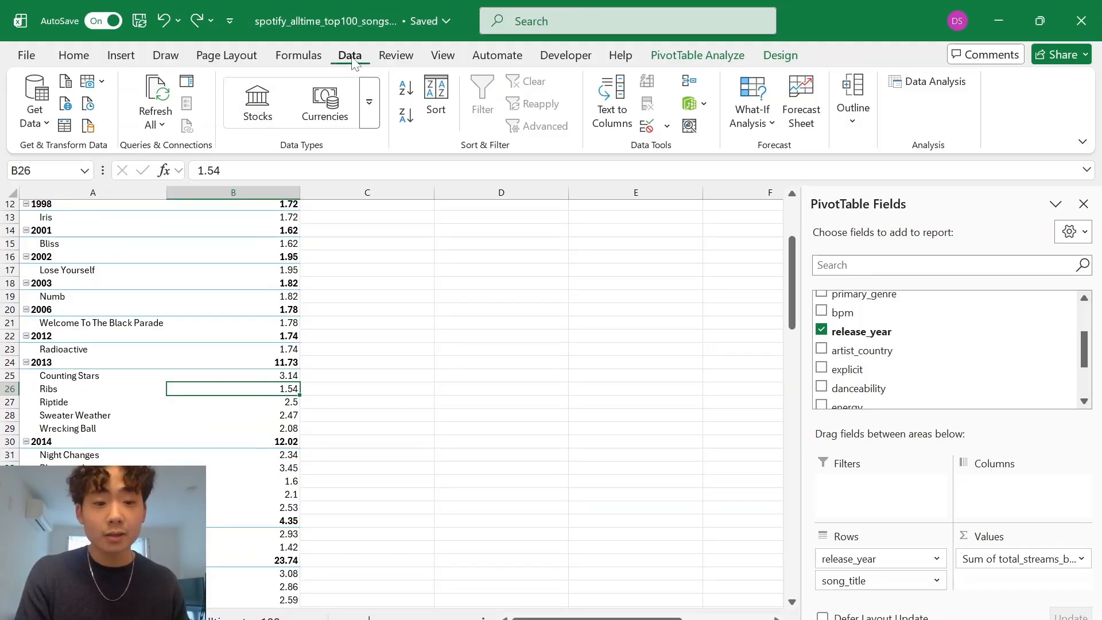
pyautogui.scroll(4, 241, 488)
pyautogui.click(268, 261)
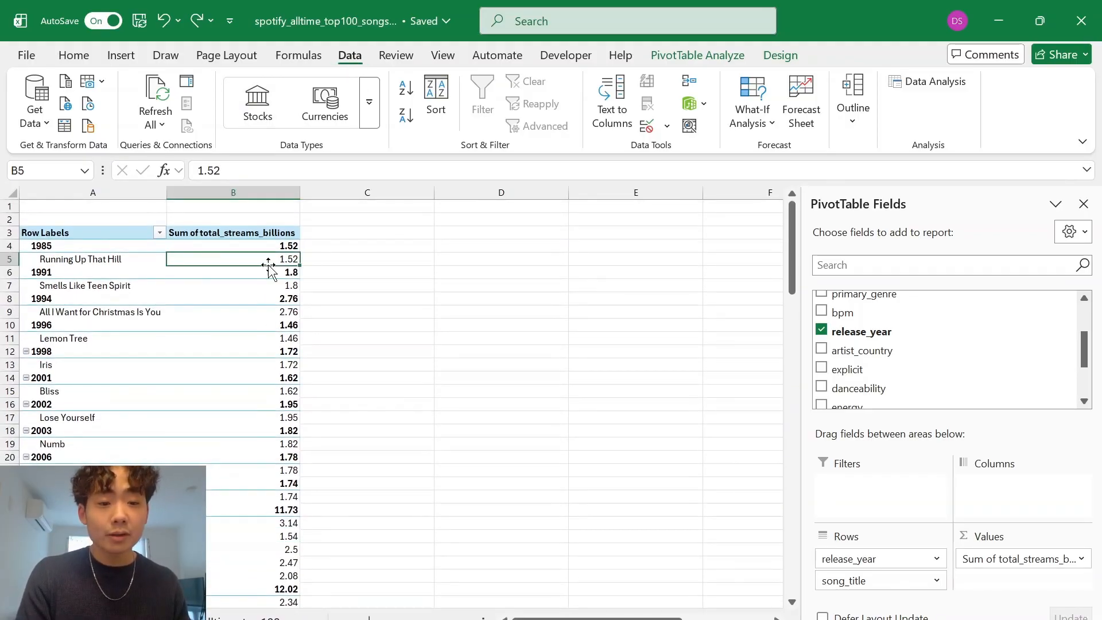
pyautogui.scroll(-5, 270, 450)
# Sort the songs within each release year by sum of total_streams_billions, smallest to largest, and look down the year groups.
pyautogui.click(268, 342)
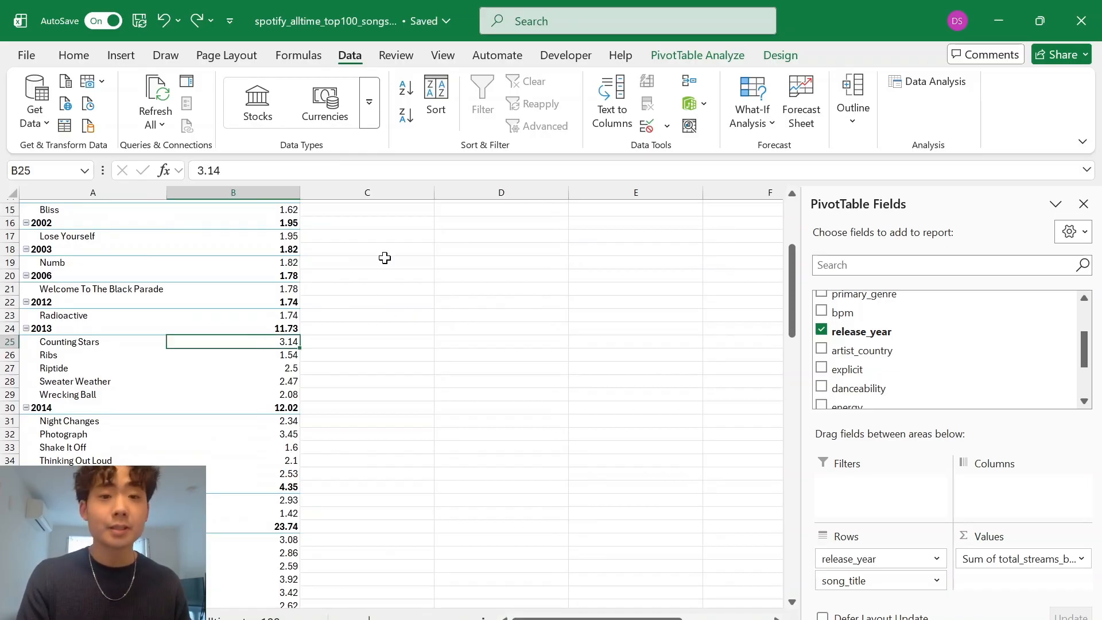
pyautogui.click(435, 103)
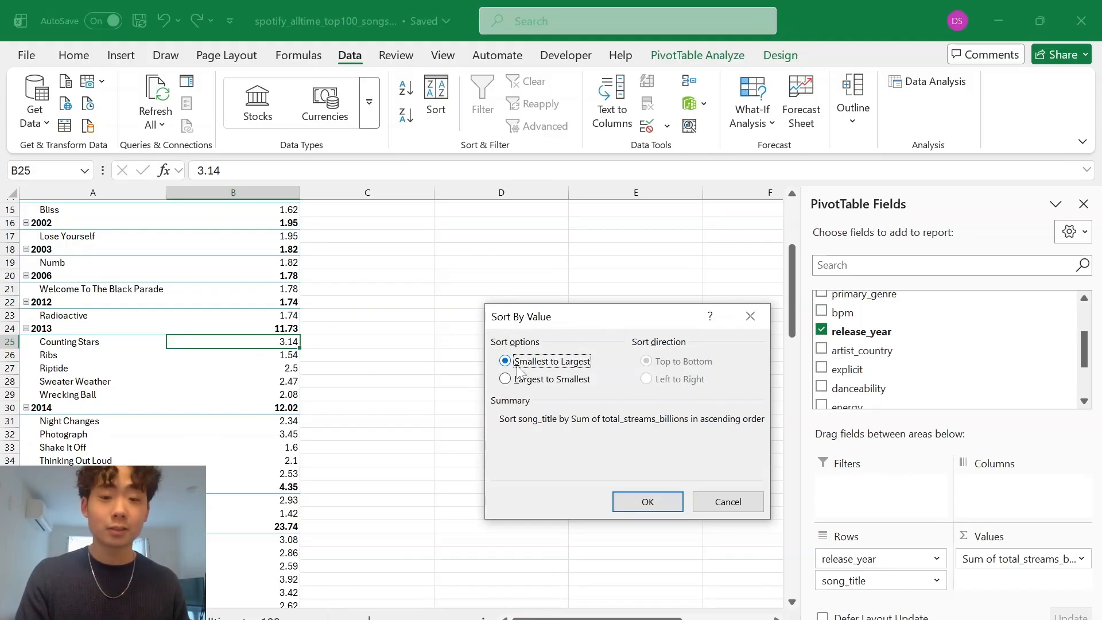
pyautogui.click(507, 380)
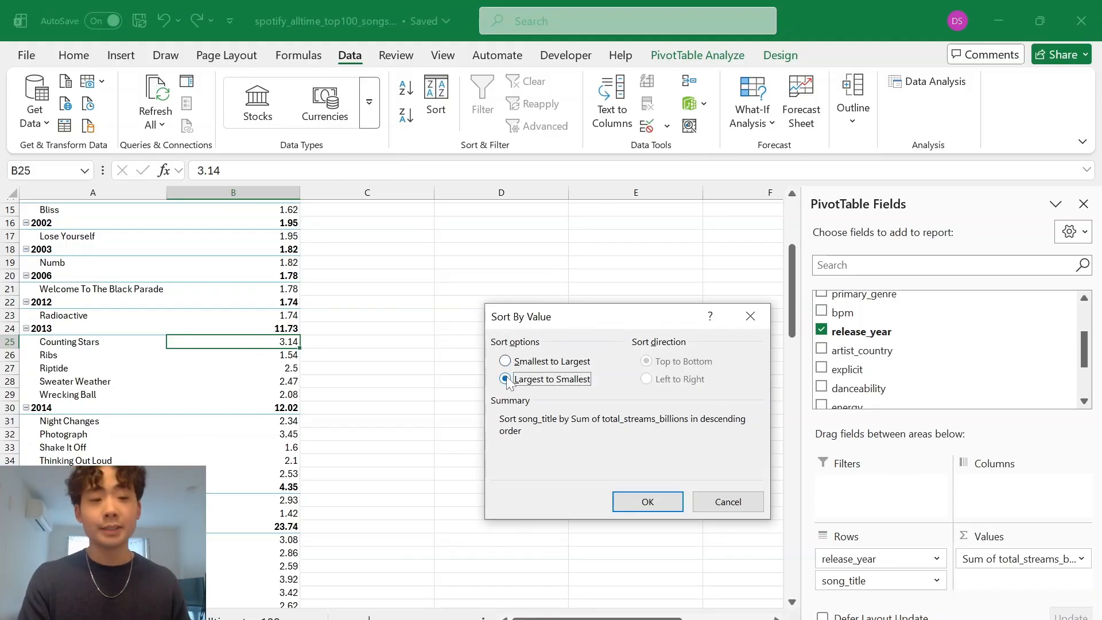
pyautogui.click(506, 362)
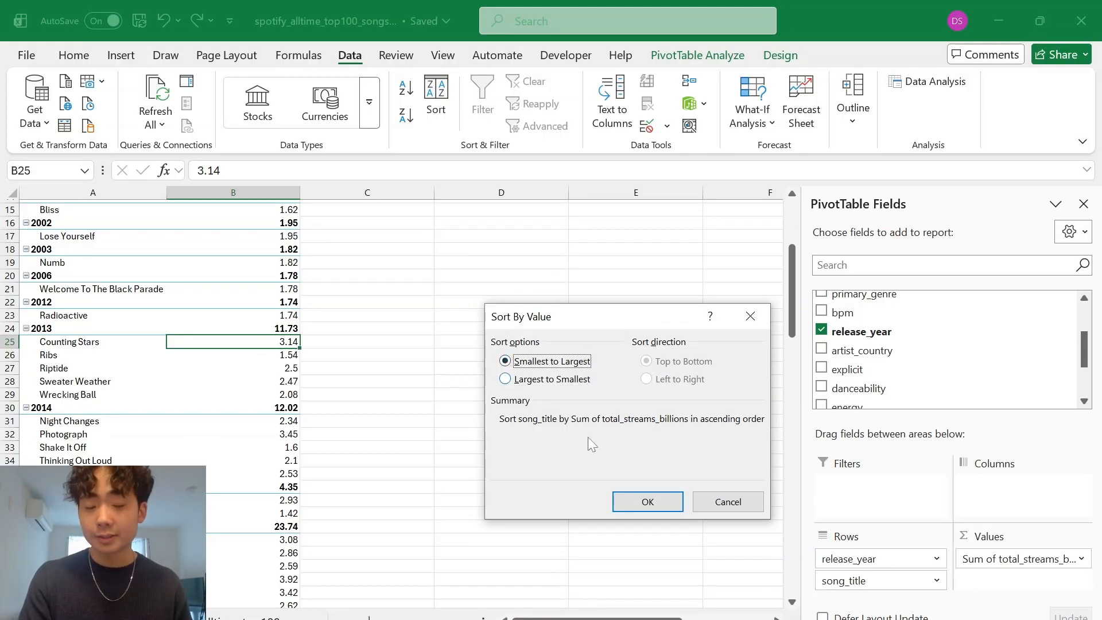
pyautogui.click(647, 502)
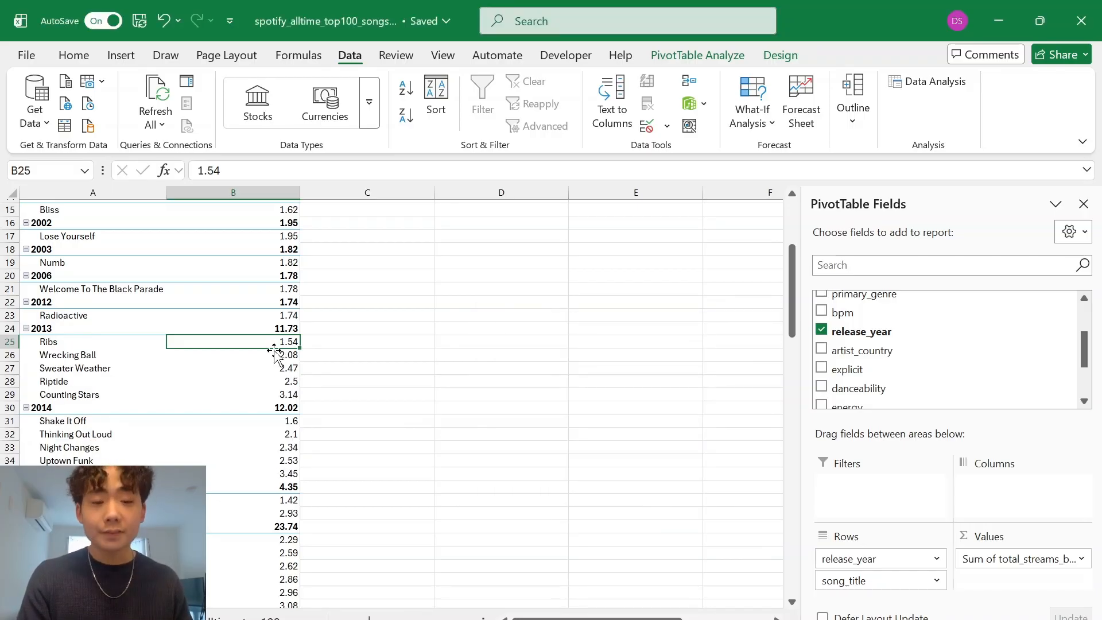
pyautogui.scroll(1, 276, 353)
pyautogui.scroll(-1, 273, 361)
pyautogui.scroll(-8, 273, 361)
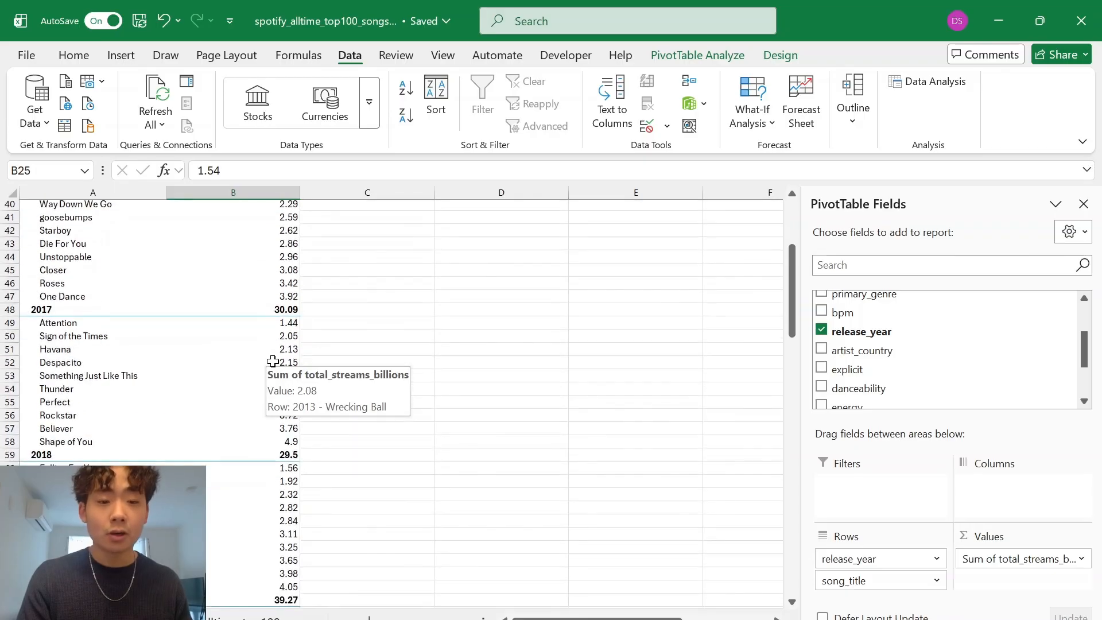
pyautogui.scroll(2, 279, 250)
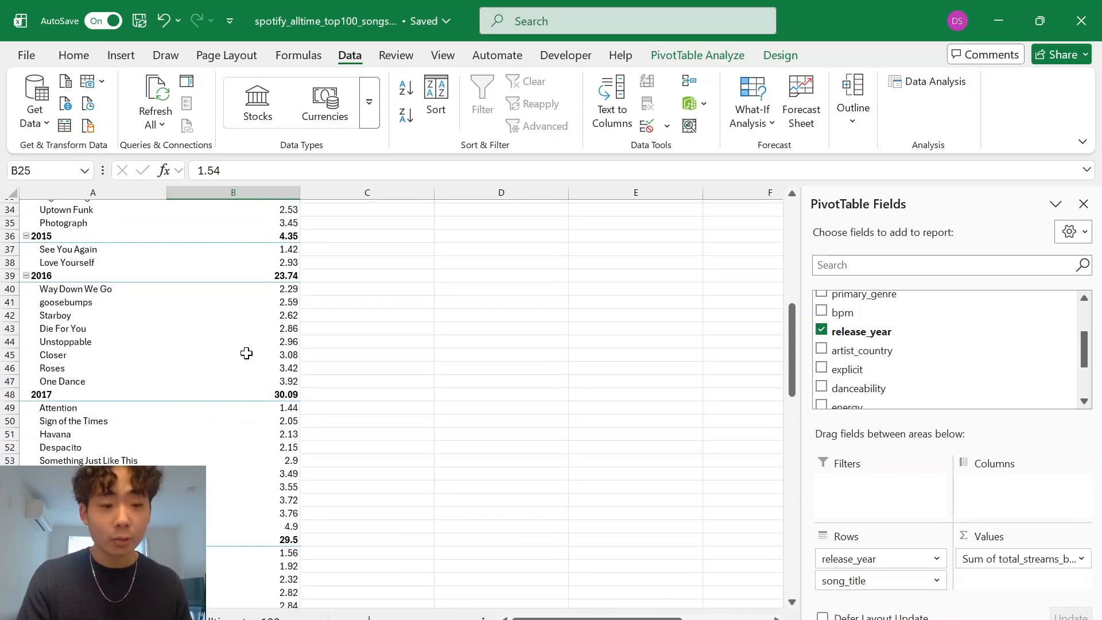
# Look through the songs and stream sums under the 2016 to 2020 groups, selecting Someone You Loved under 2018.
pyautogui.scroll(-4, 232, 397)
pyautogui.scroll(-6, 232, 397)
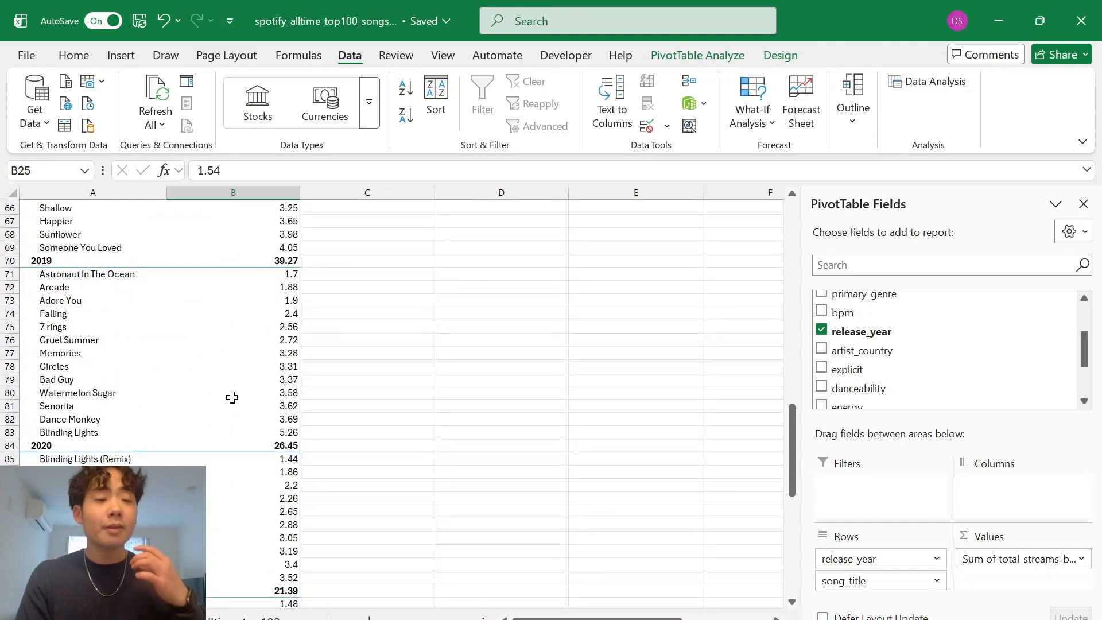
pyautogui.moveTo(232, 397)
pyautogui.scroll(1, 232, 397)
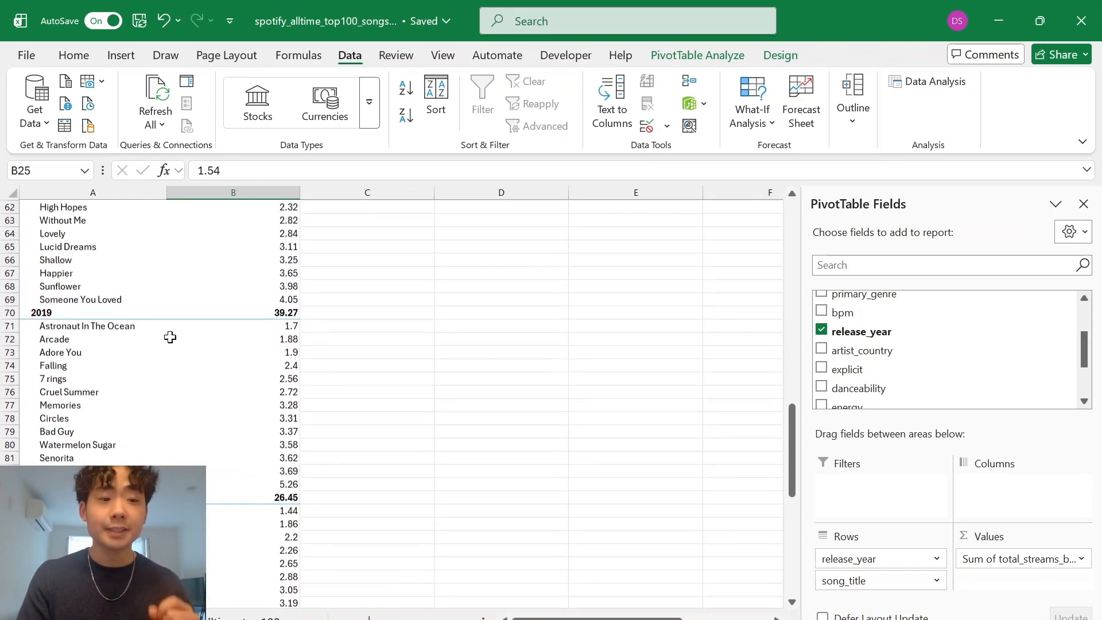
pyautogui.click(121, 300)
pyautogui.scroll(2, 121, 304)
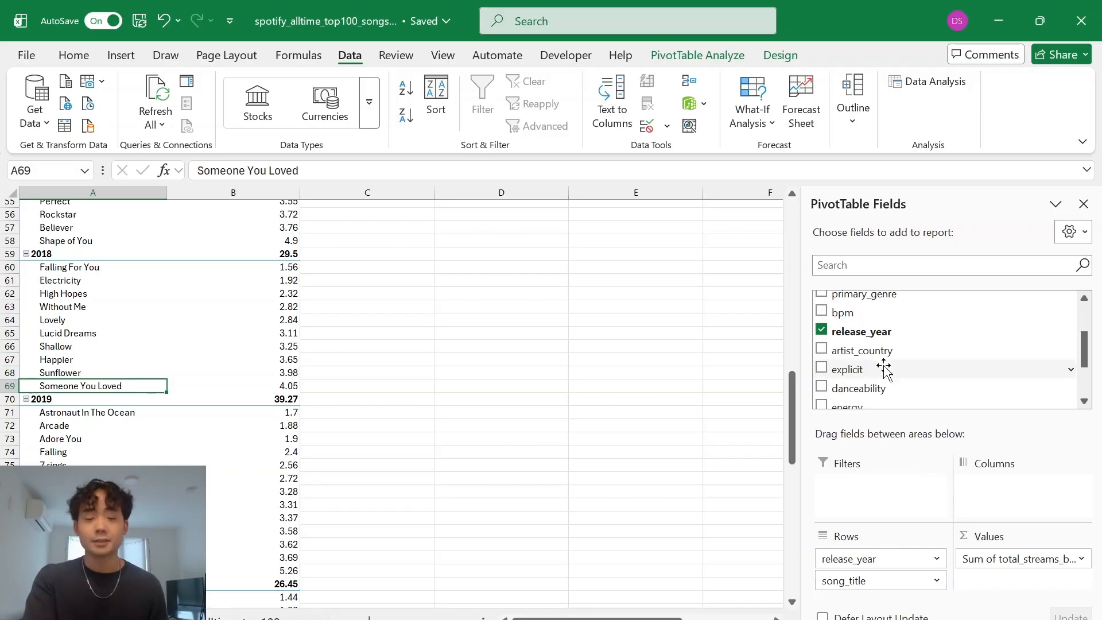
# Add artist_country to the PivotTable's Filters area.
pyautogui.scroll(11, 664, 356)
pyautogui.scroll(7, 664, 356)
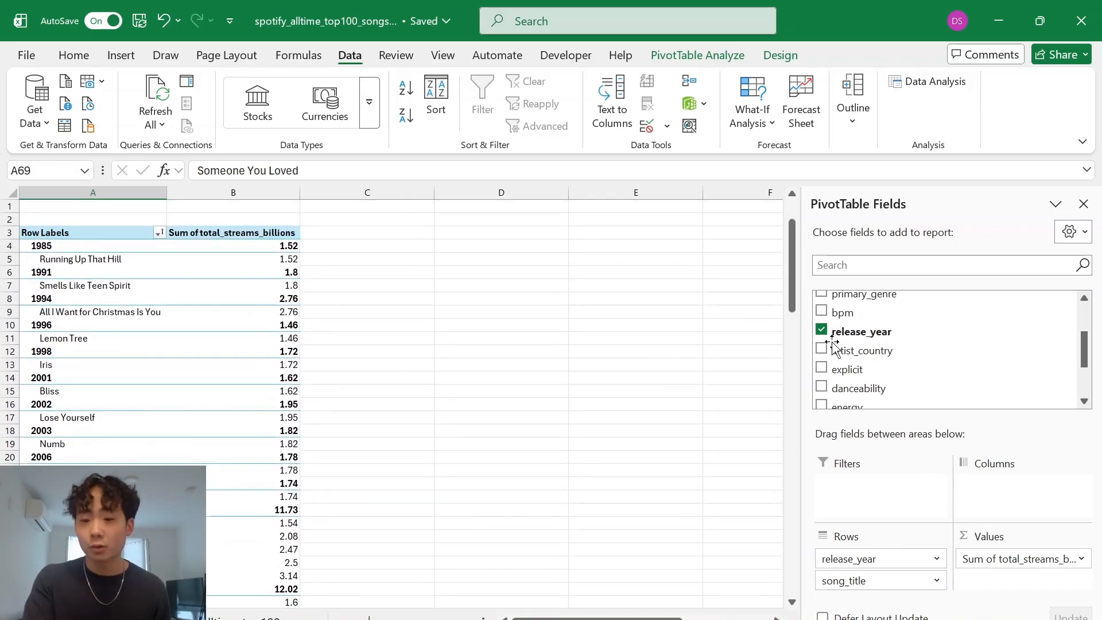
pyautogui.scroll(-1, 872, 353)
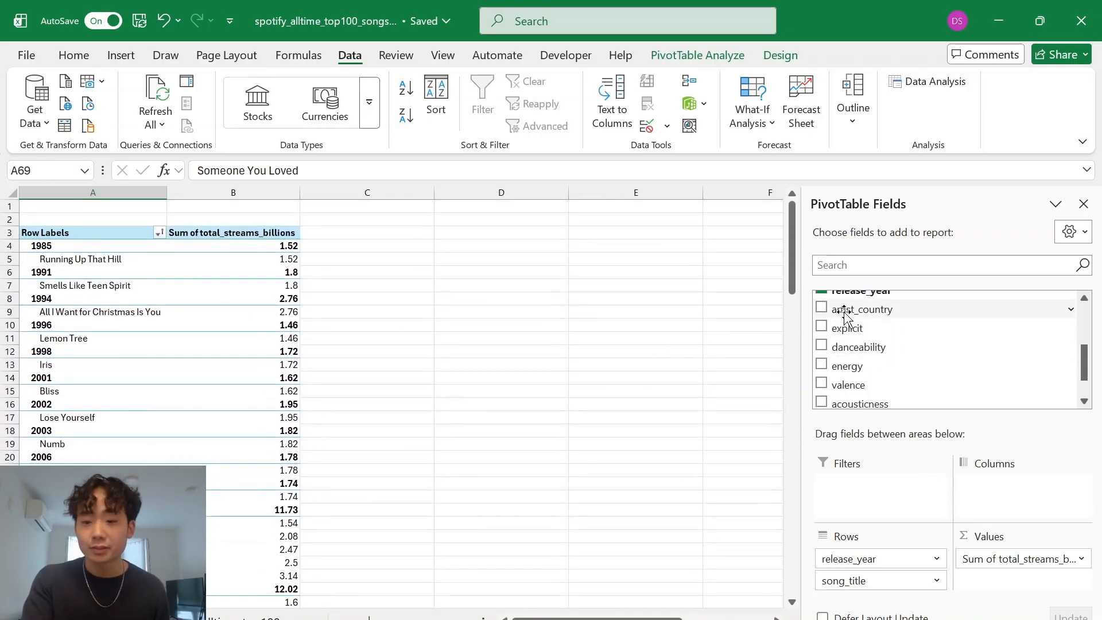
pyautogui.moveTo(849, 310); pyautogui.dragTo(866, 497)
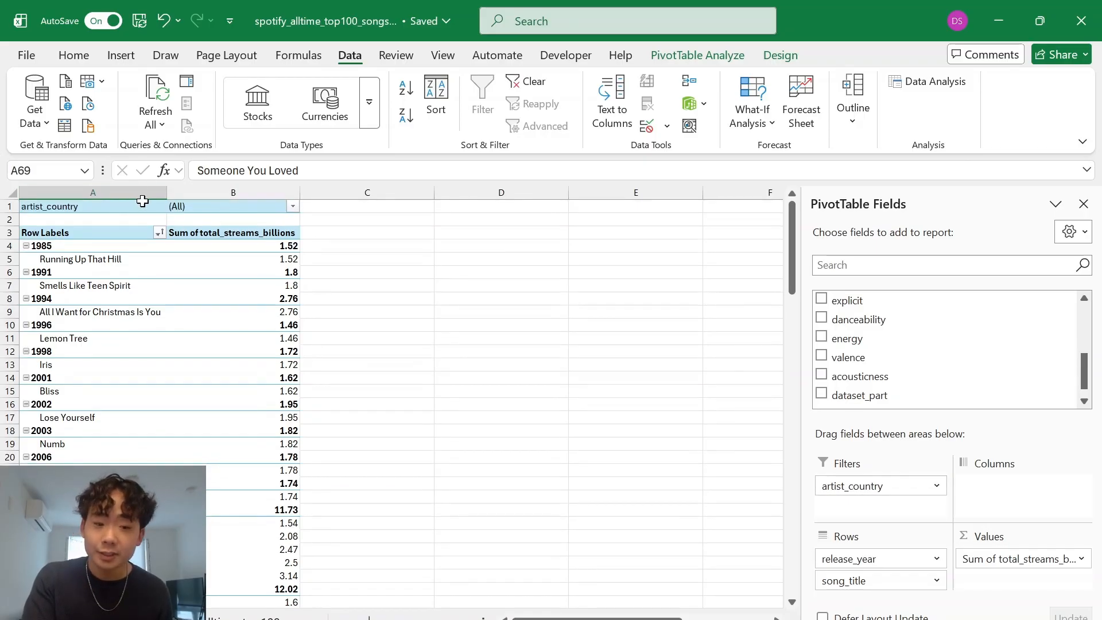
# Filter the PivotTable by artist_country to Canada/Spain and look over the remaining song and its streams.
pyautogui.click(293, 206)
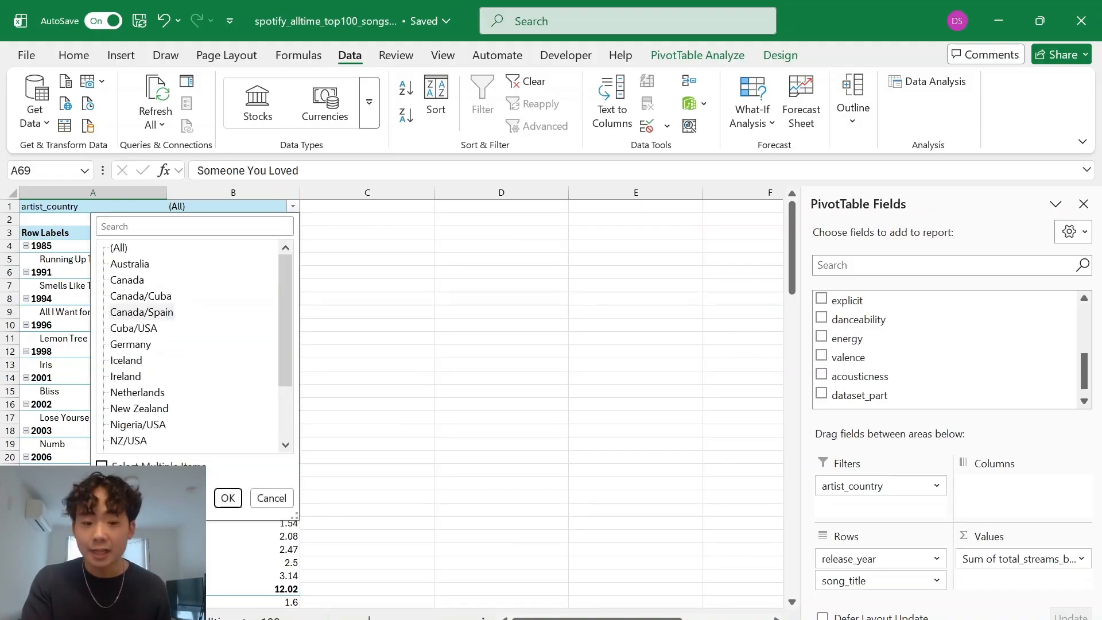
pyautogui.click(227, 497)
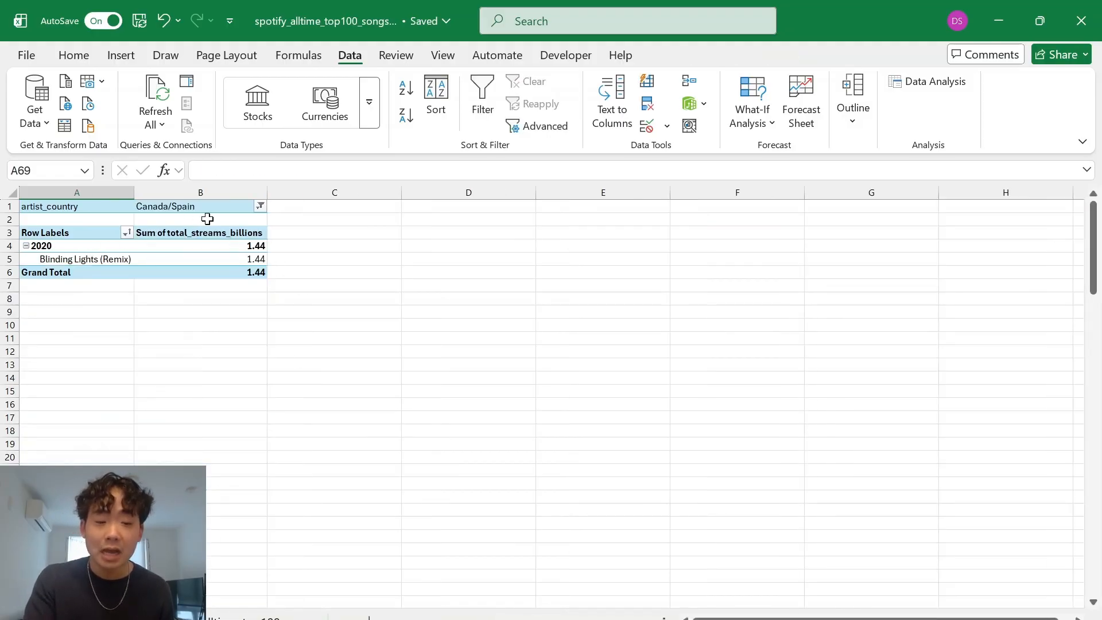
pyautogui.click(170, 208)
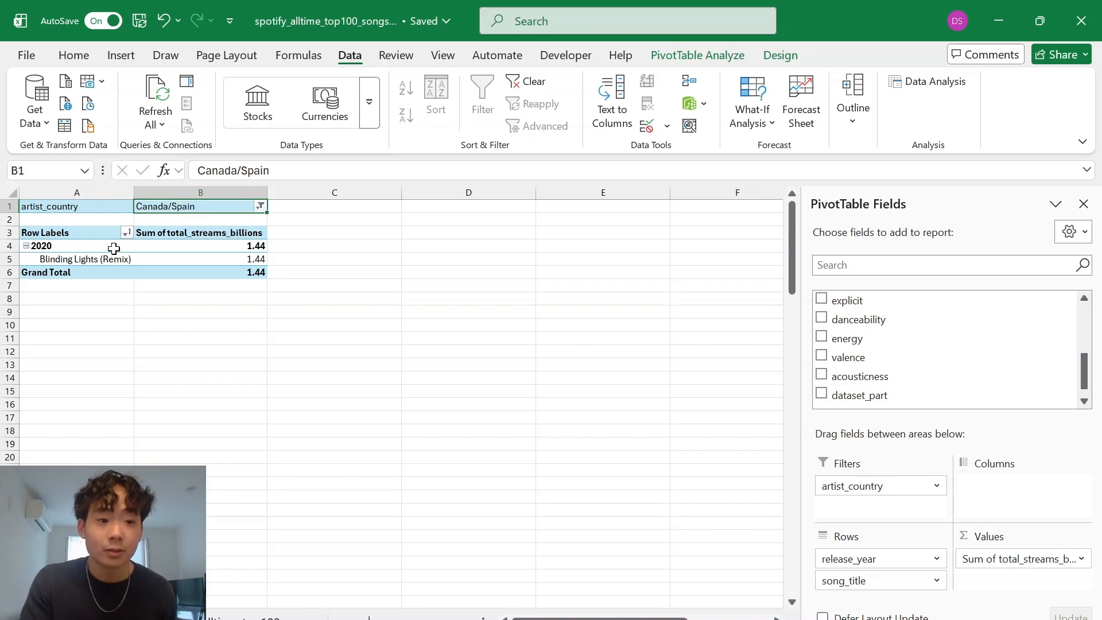
pyautogui.moveTo(173, 271)
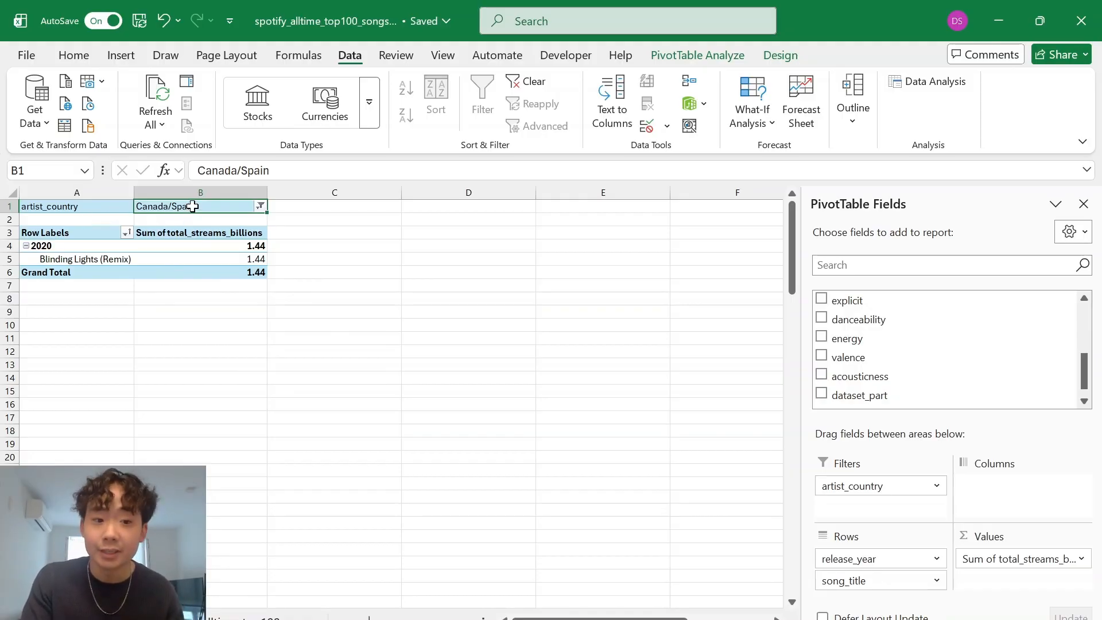
# Set the artist_country filter to USA and look over the songs grouped by release year.
pyautogui.click(260, 206)
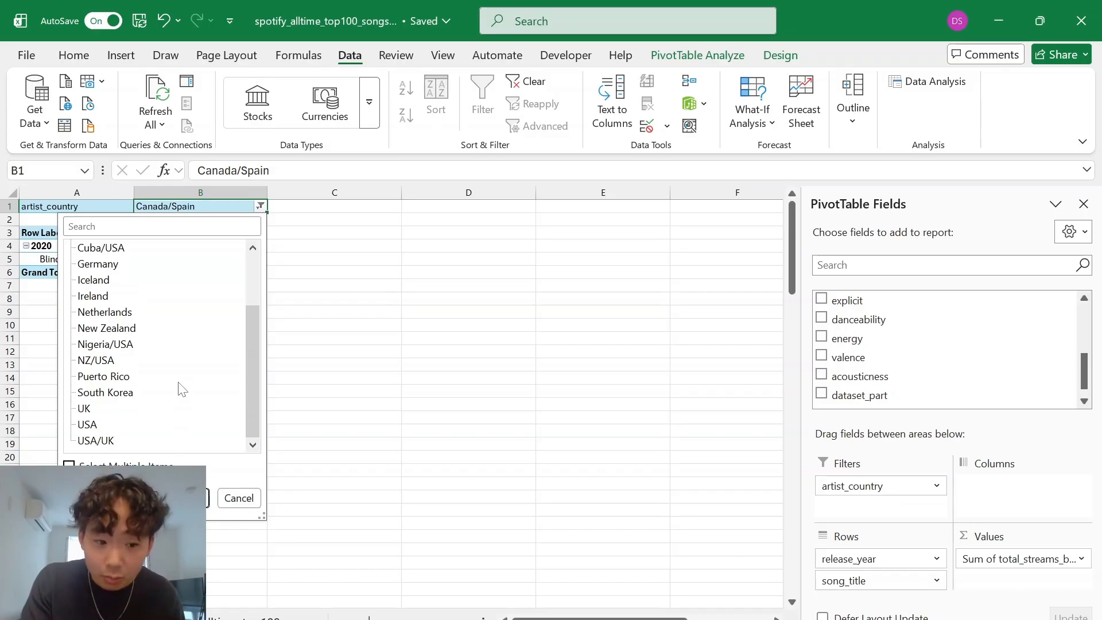
pyautogui.click(87, 425)
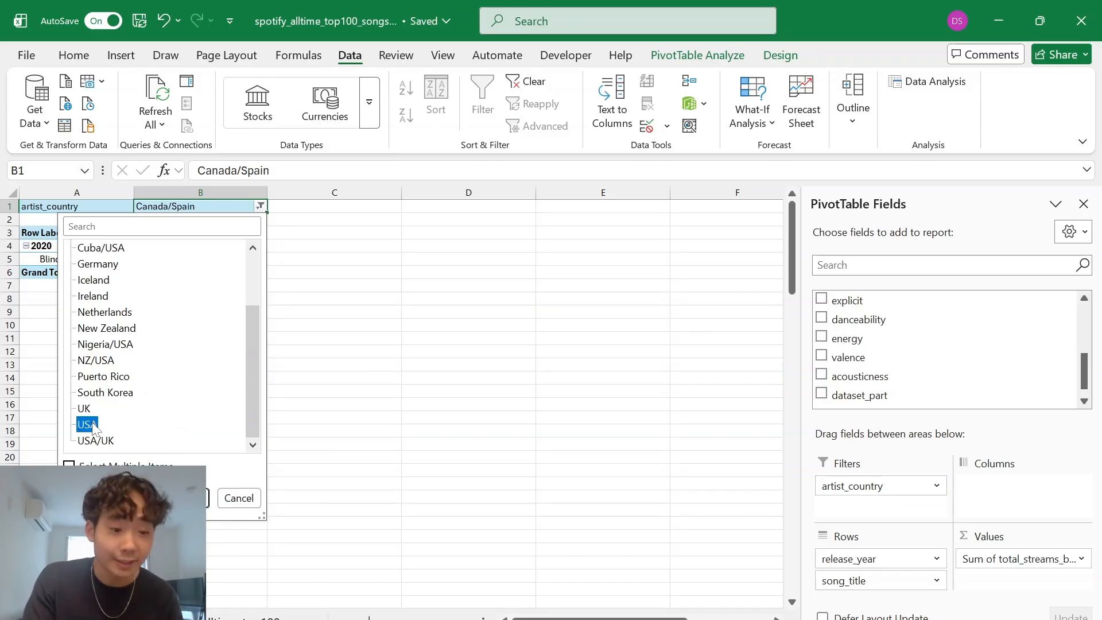
pyautogui.click(182, 498)
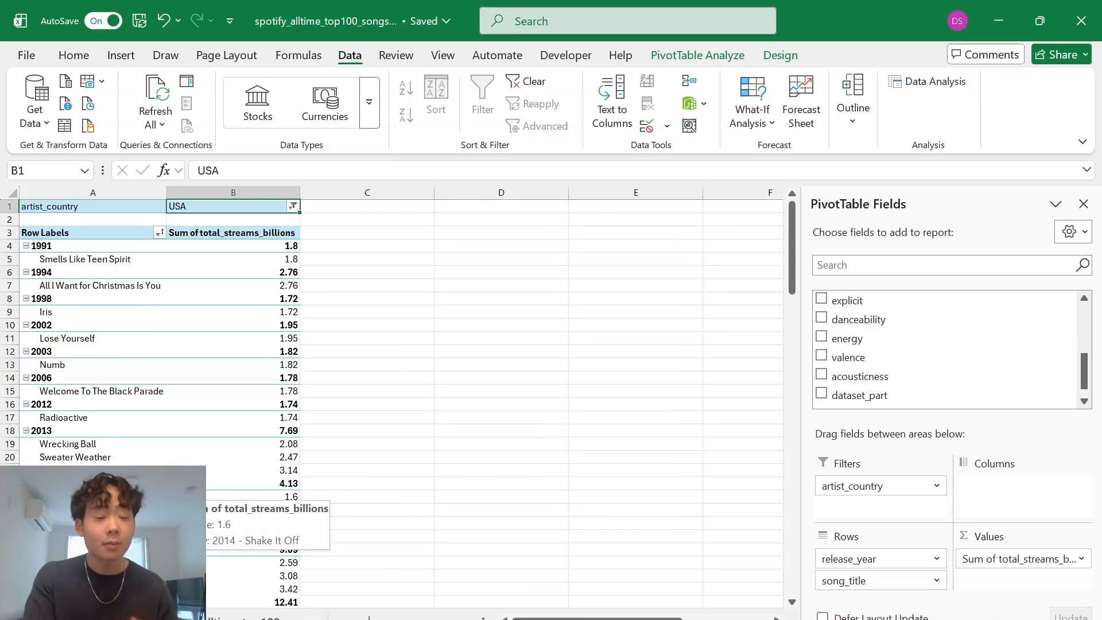
pyautogui.click(346, 351)
pyautogui.click(239, 350)
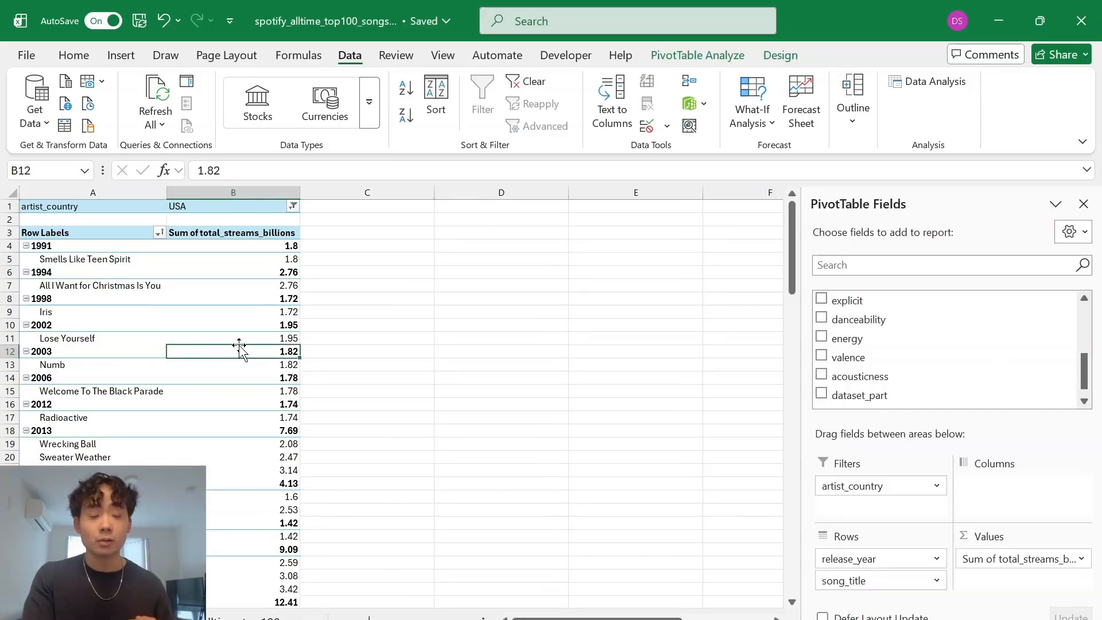
# Review the countries offered by the artist_country filter and close the list without choosing another one.
pyautogui.click(208, 221)
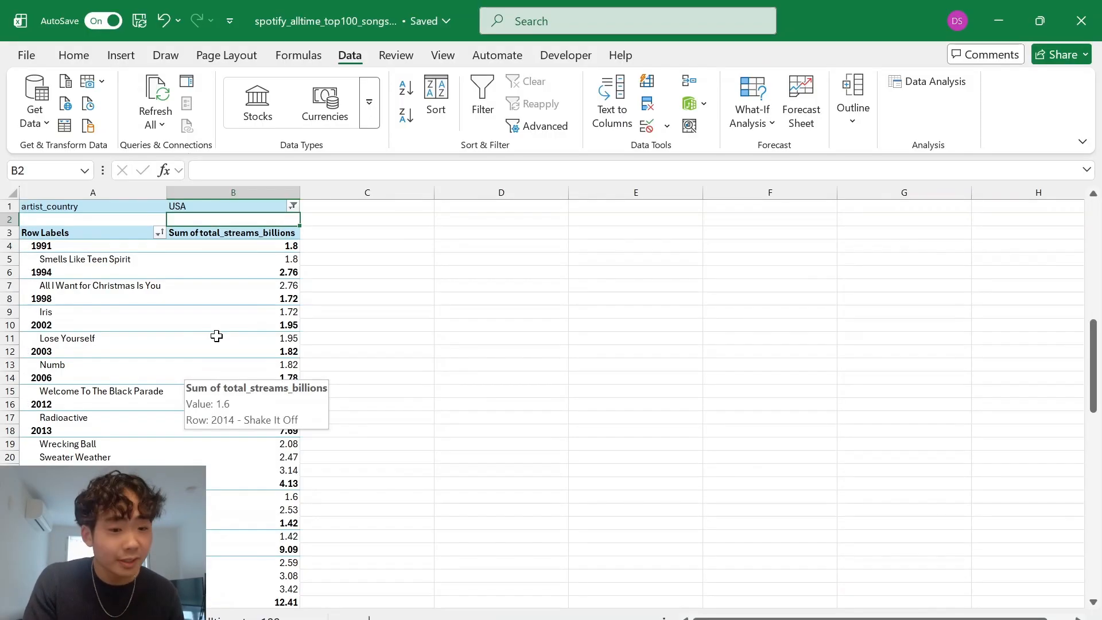
pyautogui.click(293, 205)
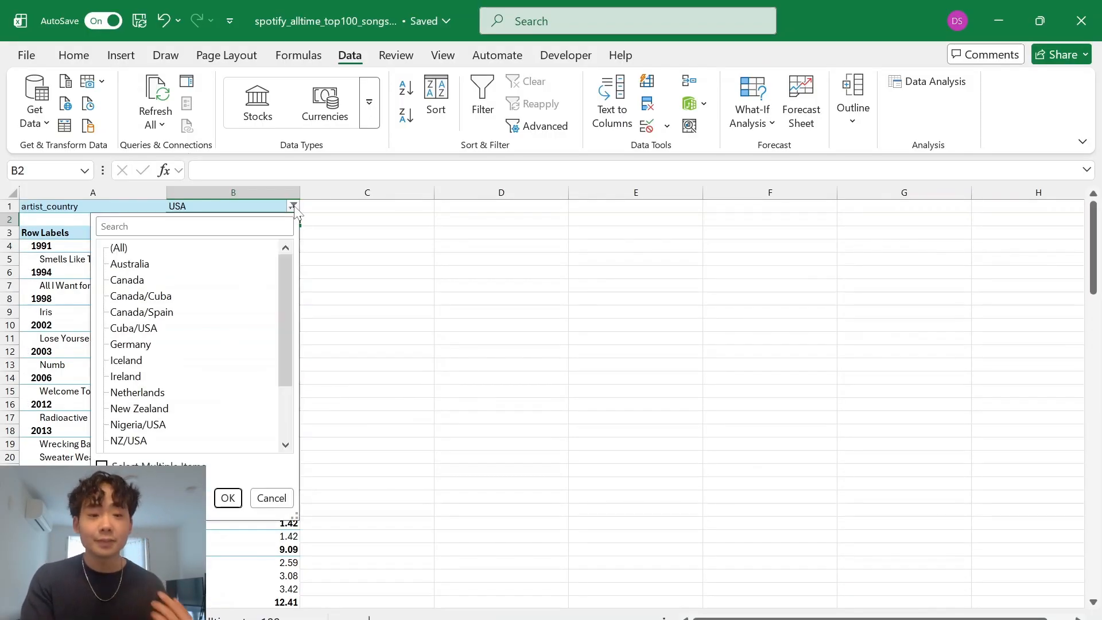
pyautogui.click(269, 495)
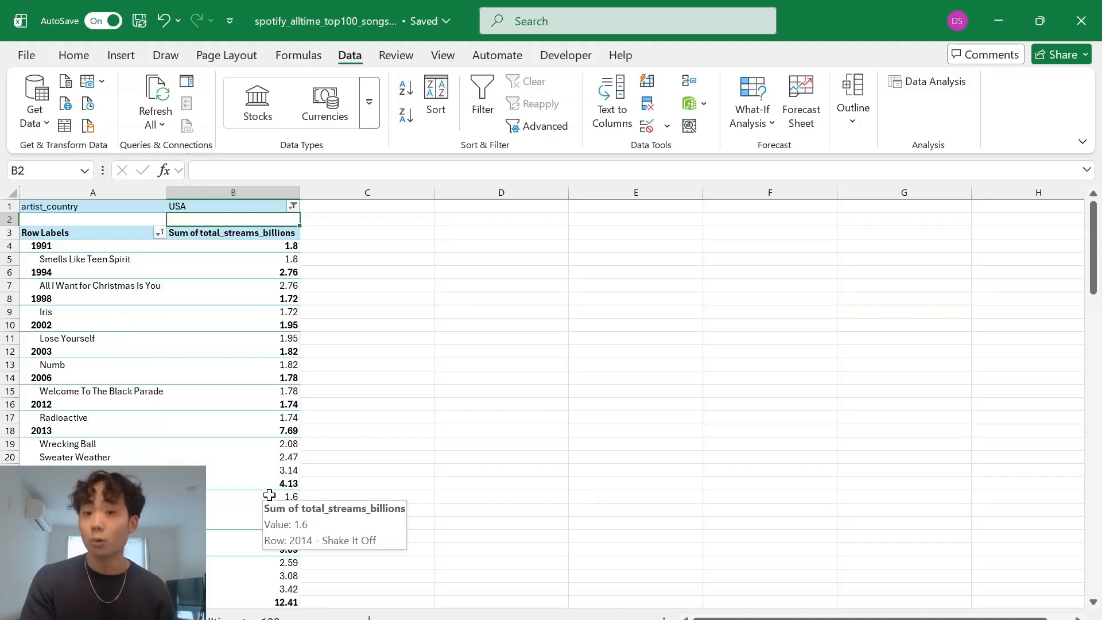